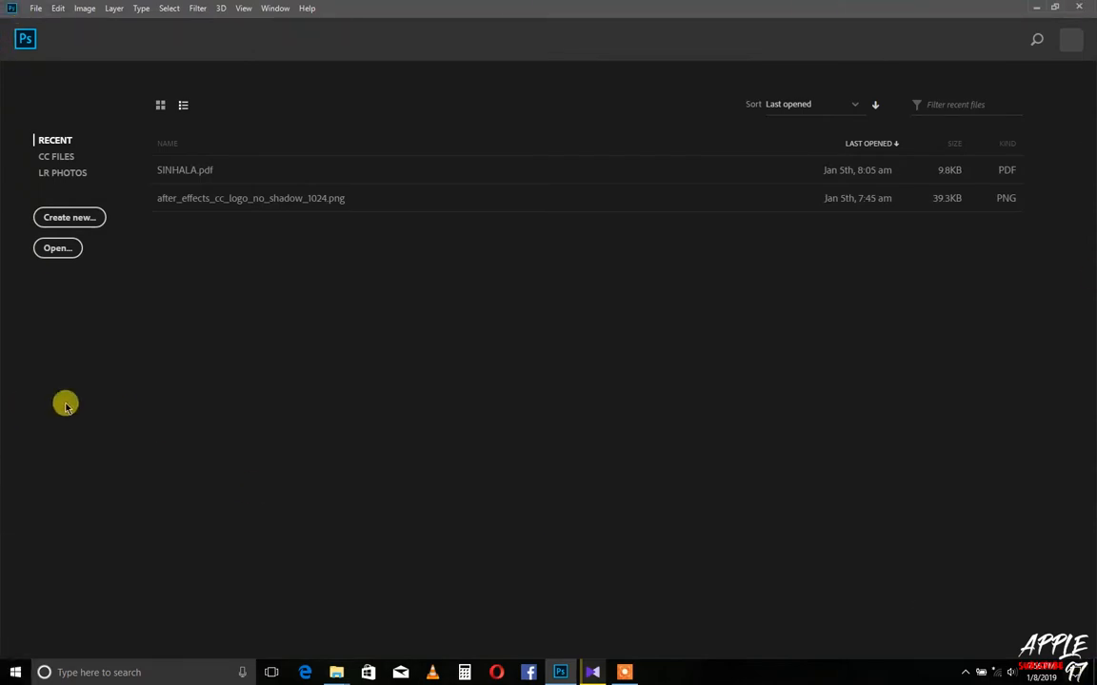
Create a new document from the recent 1280 x 720 px preset at 300 pixels/inch with a white background
{"action": "left_click", "coordinate": [78, 219]}
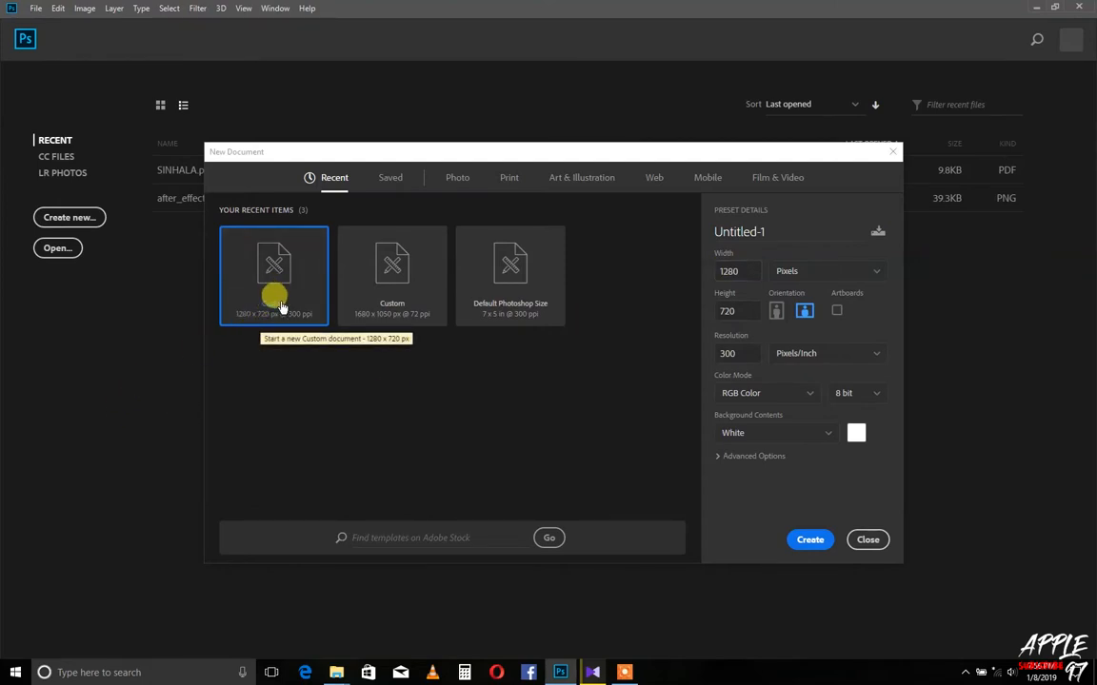
{"action": "left_click", "coordinate": [809, 540]}
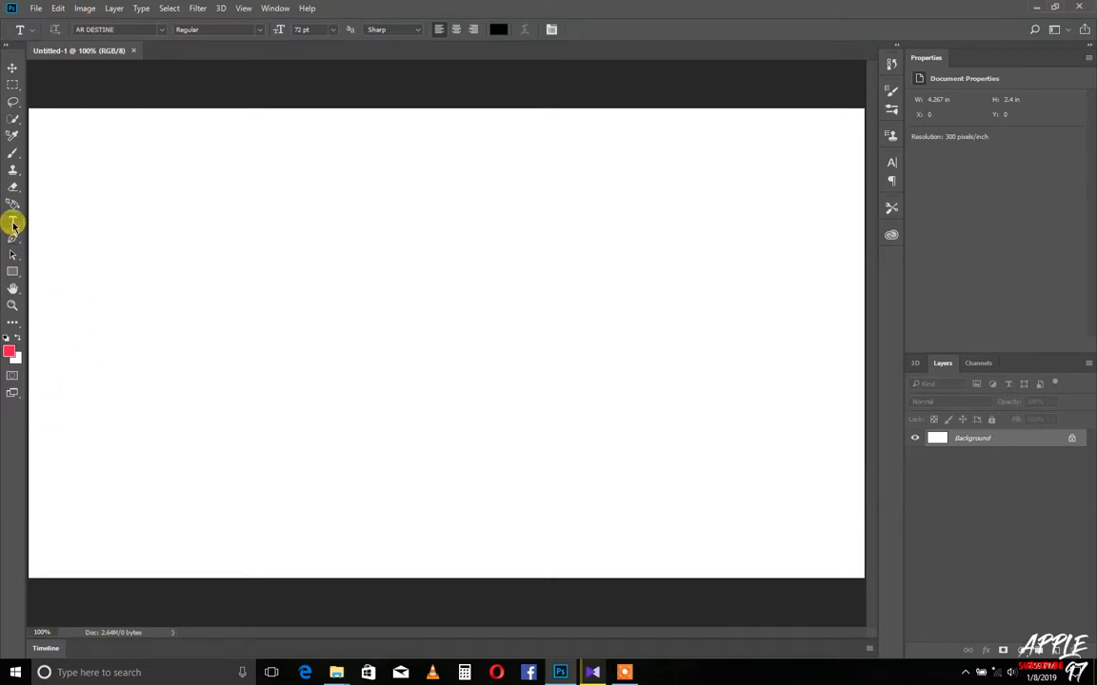
Add the text "APPLE" in AR DESTINE at 72 pt and move it nearer the middle of the canvas
{"action": "left_click", "coordinate": [156, 306]}
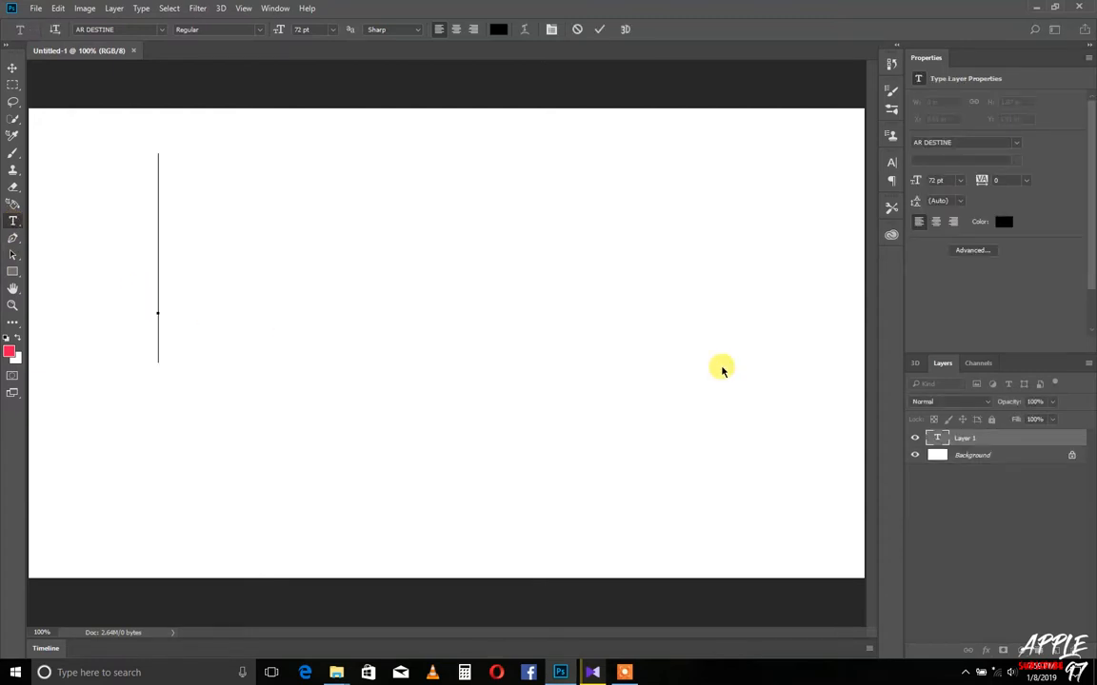
{"action": "type", "text": "APPLE"}
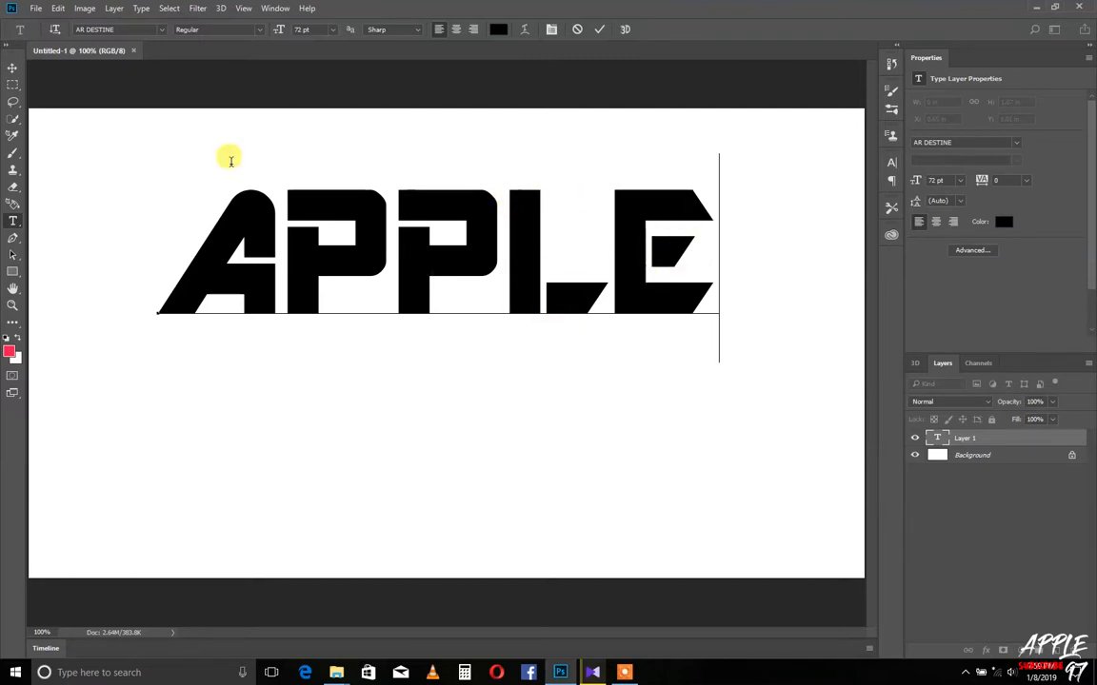
{"action": "left_click", "coordinate": [11, 68]}
{"action": "left_click_drag", "start_coordinate": [458, 265], "coordinate": [443, 301]}
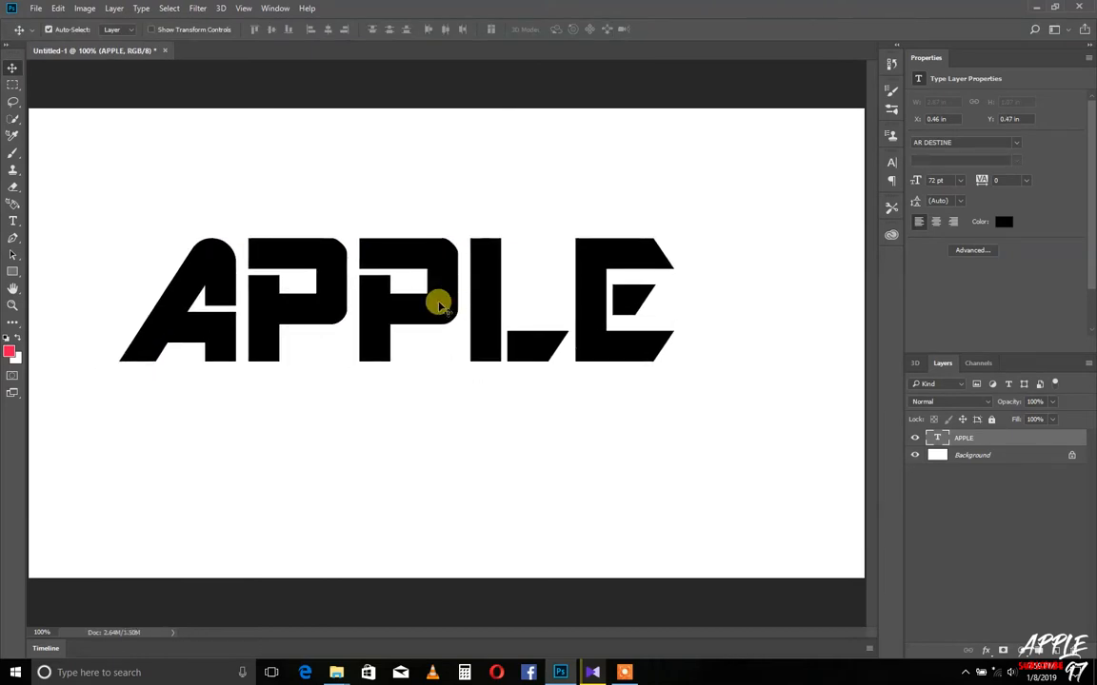
{"action": "left_click", "coordinate": [11, 222]}
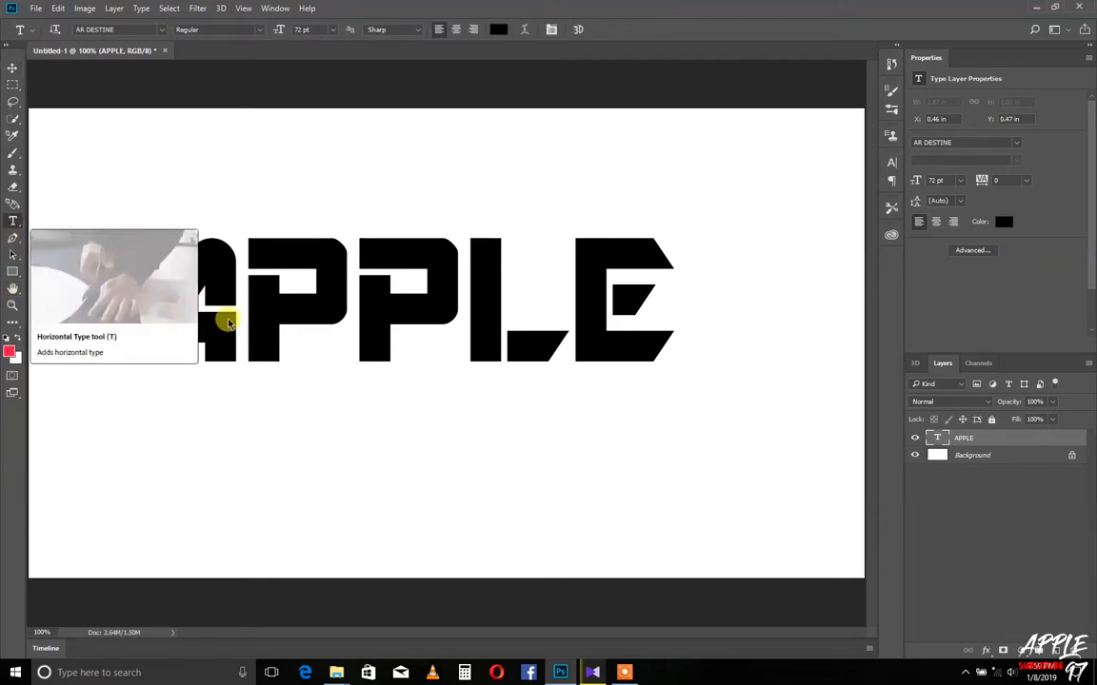
{"action": "left_click_drag", "start_coordinate": [207, 302], "coordinate": [607, 299]}
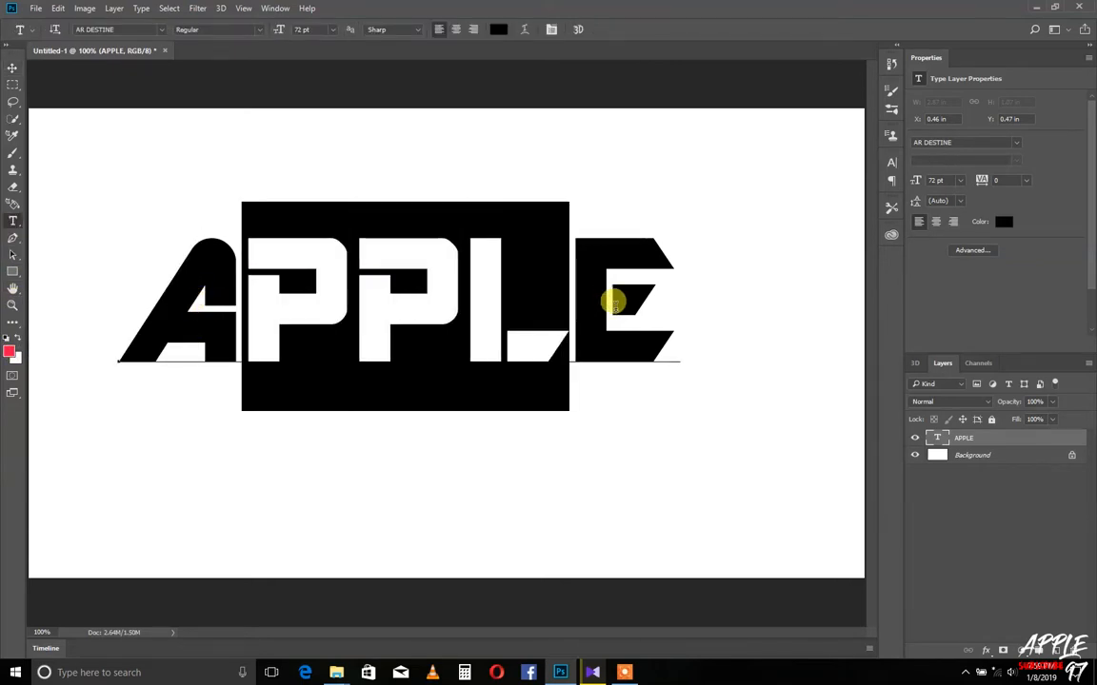
{"action": "left_click", "coordinate": [165, 295]}
{"action": "left_click_drag", "start_coordinate": [165, 295], "coordinate": [678, 313]}
{"action": "left_click", "coordinate": [674, 317]}
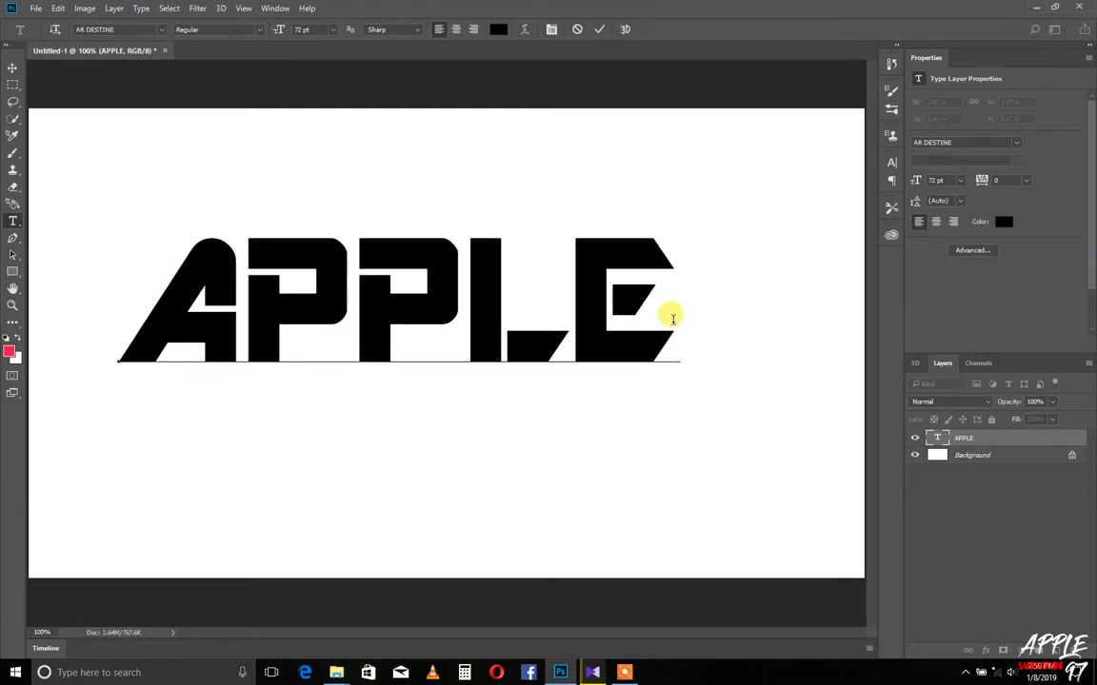
{"action": "key", "text": "ctrl"}
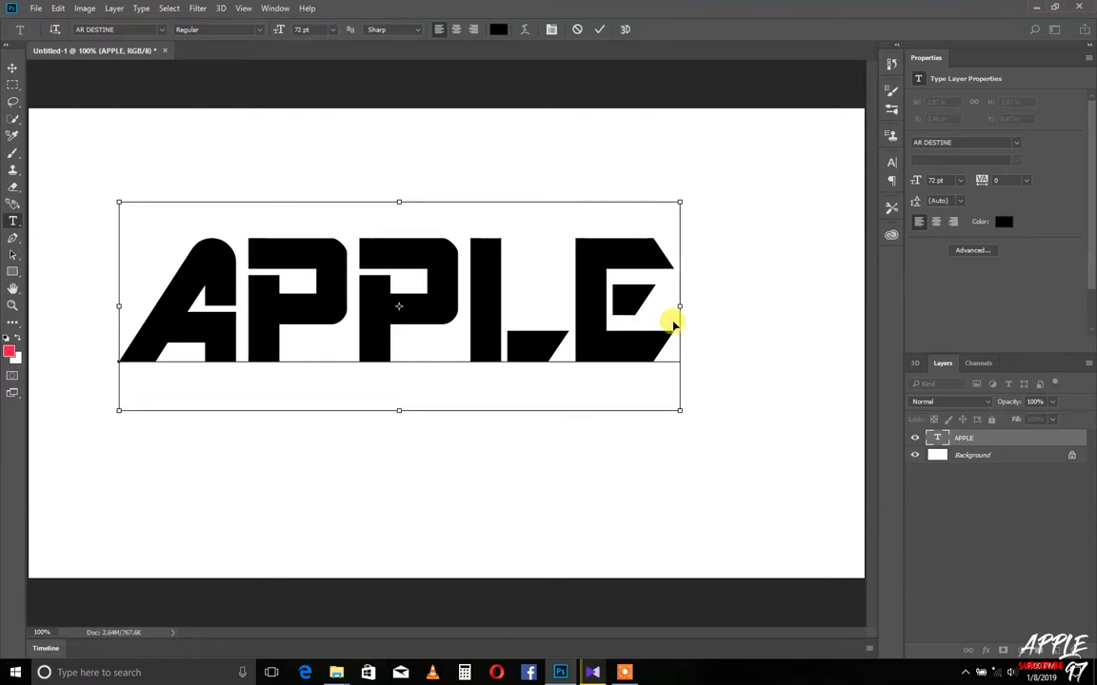
{"action": "key", "text": "ctrl+t"}
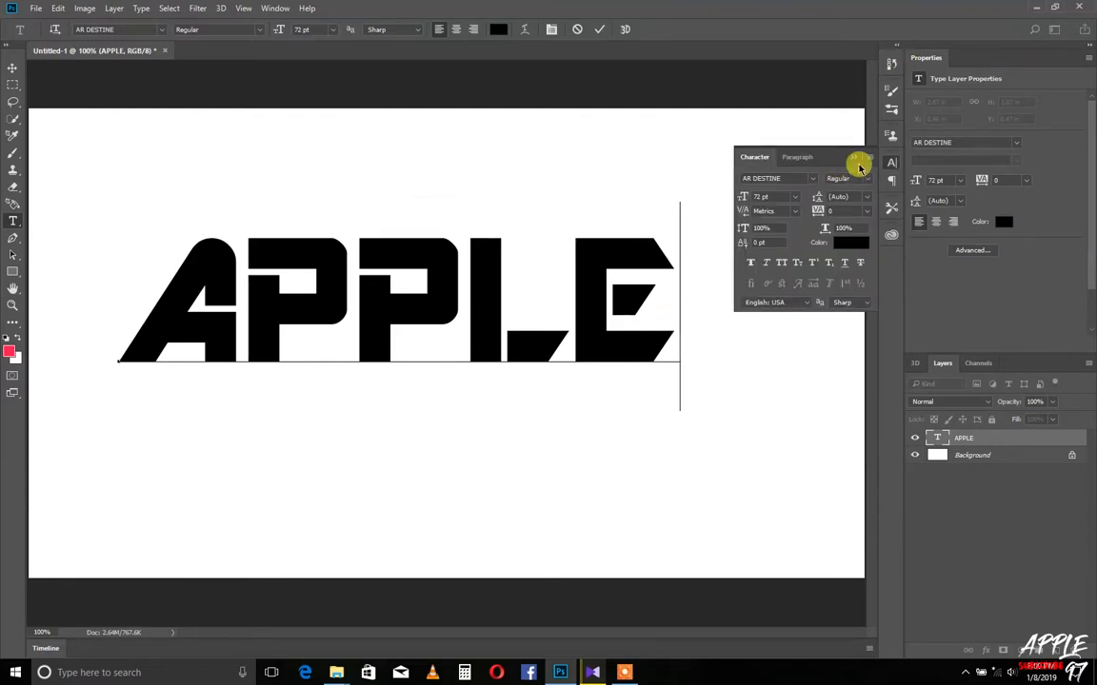
{"action": "left_click", "coordinate": [857, 159]}
{"action": "left_click", "coordinate": [1008, 490]}
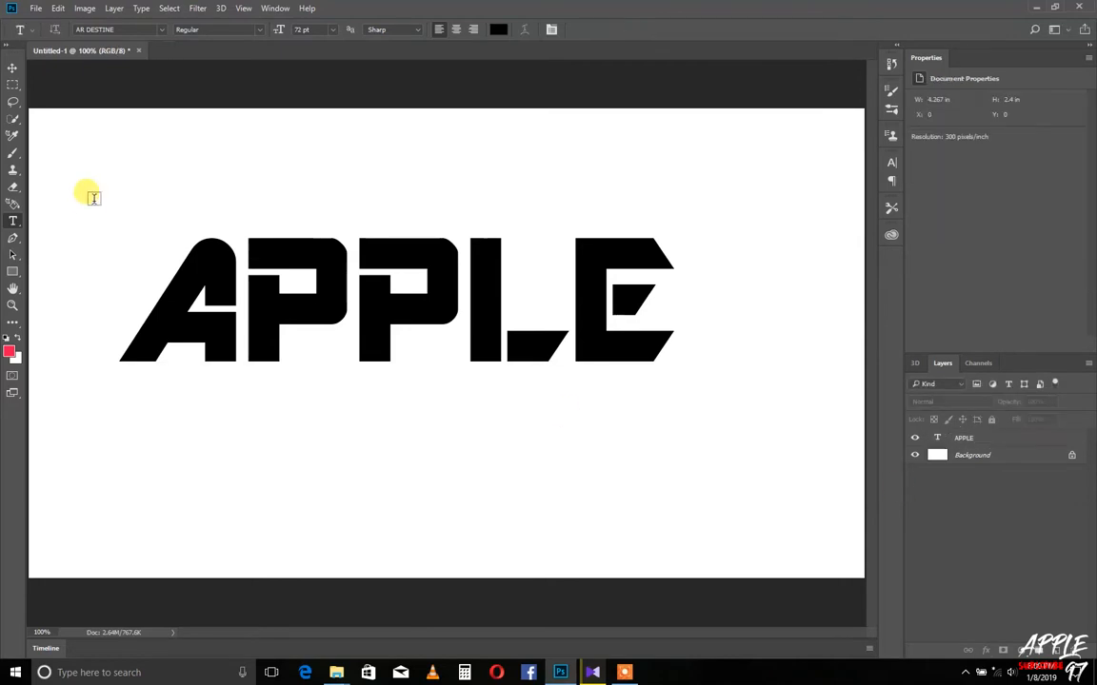
Enlarge the APPLE text layer to about 134% width and 143% height so it nearly spans the canvas, and apply the transformation
{"action": "left_click", "coordinate": [12, 70]}
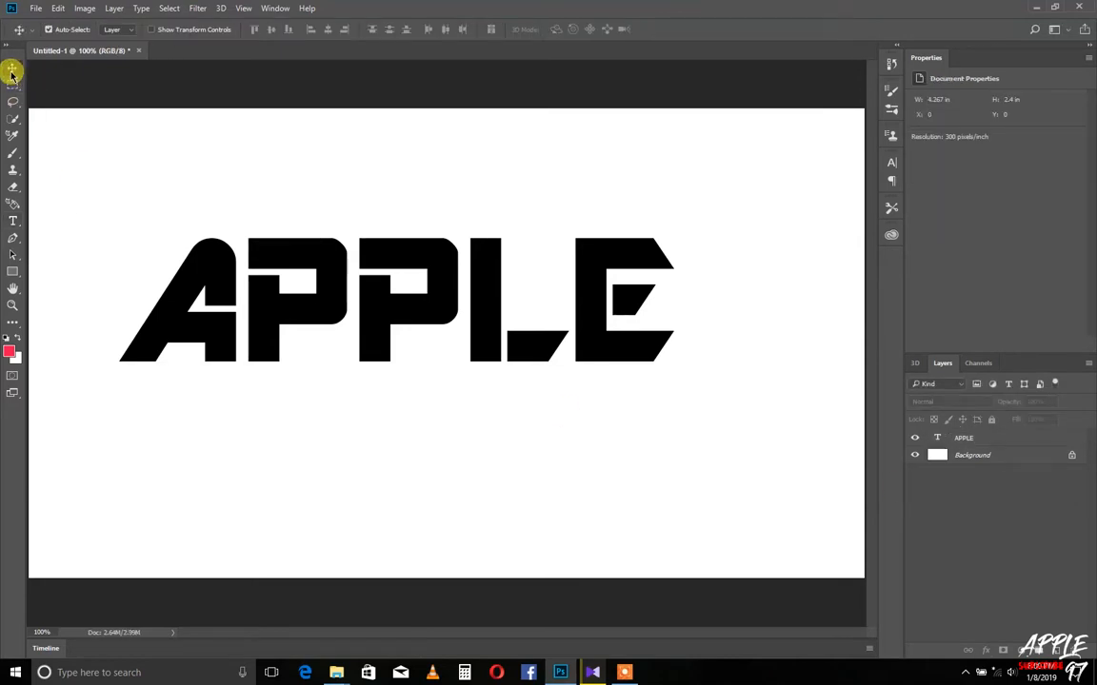
{"action": "left_click", "coordinate": [969, 440]}
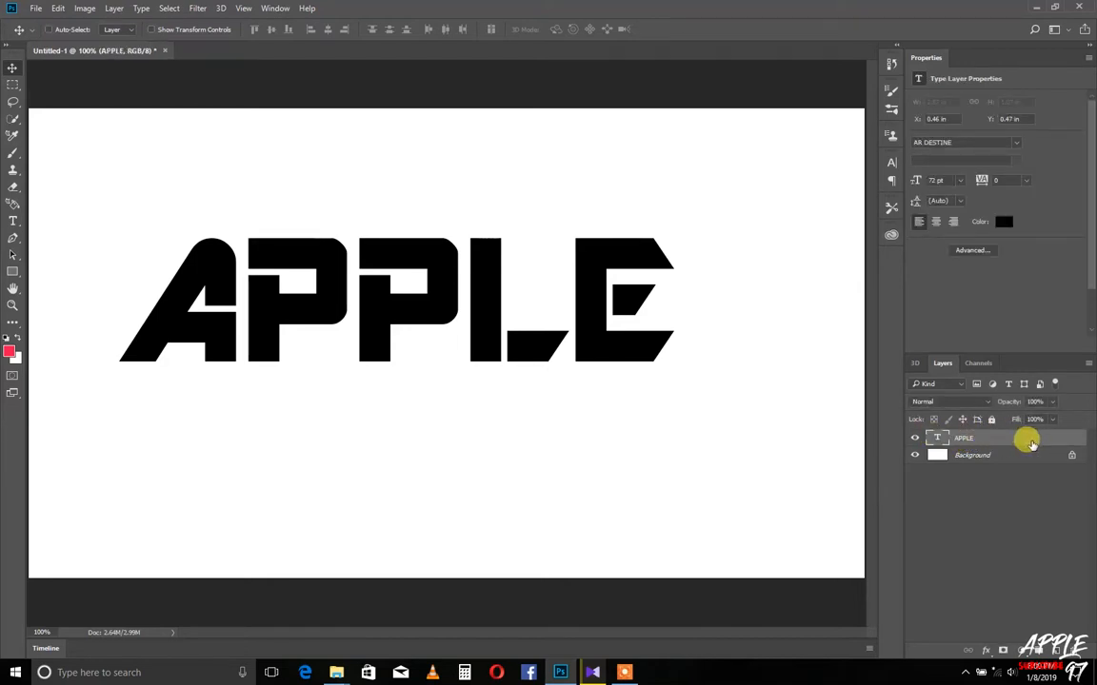
{"action": "key", "text": "ctrl+t"}
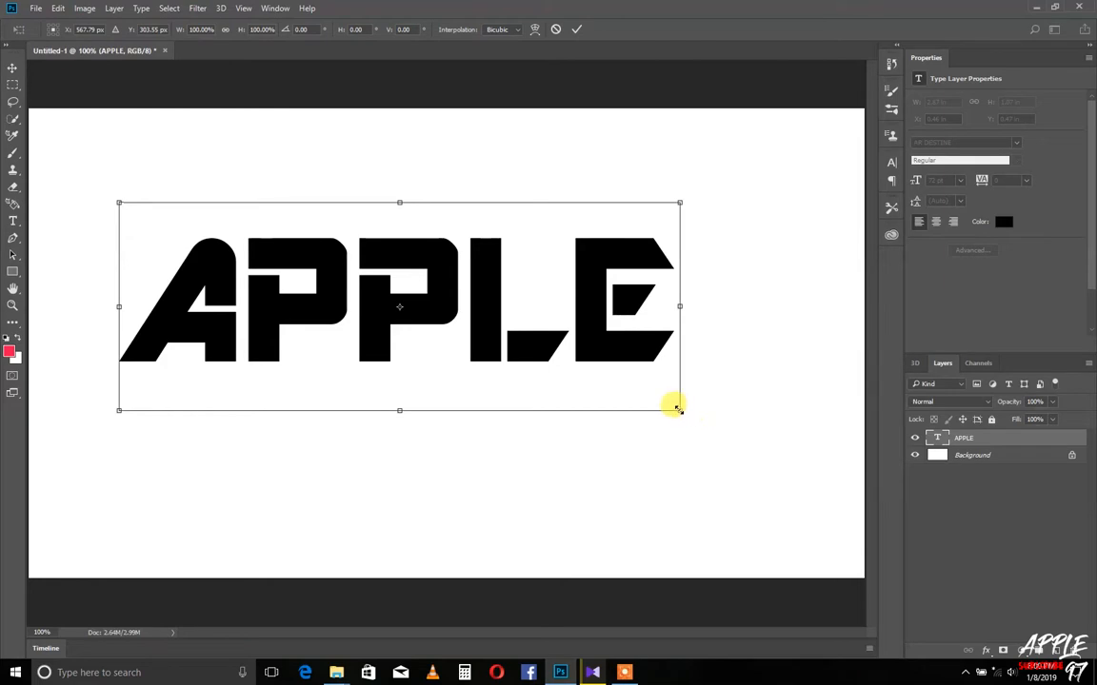
{"action": "left_click_drag", "start_coordinate": [674, 407], "coordinate": [821, 482]}
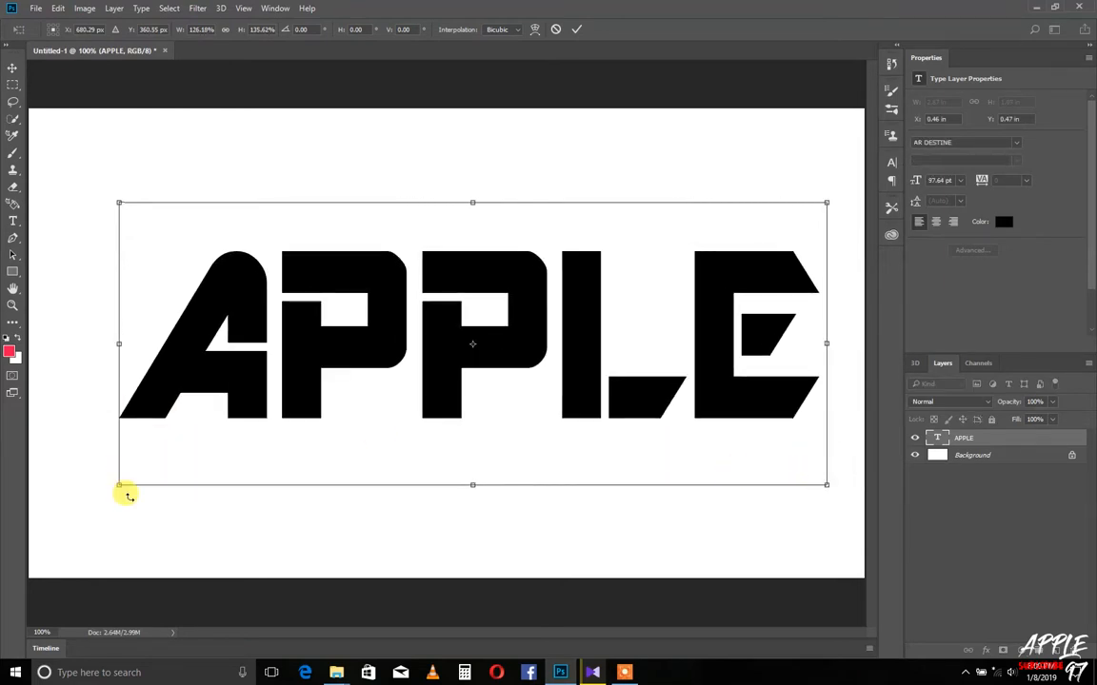
{"action": "left_click_drag", "start_coordinate": [118, 485], "coordinate": [73, 500]}
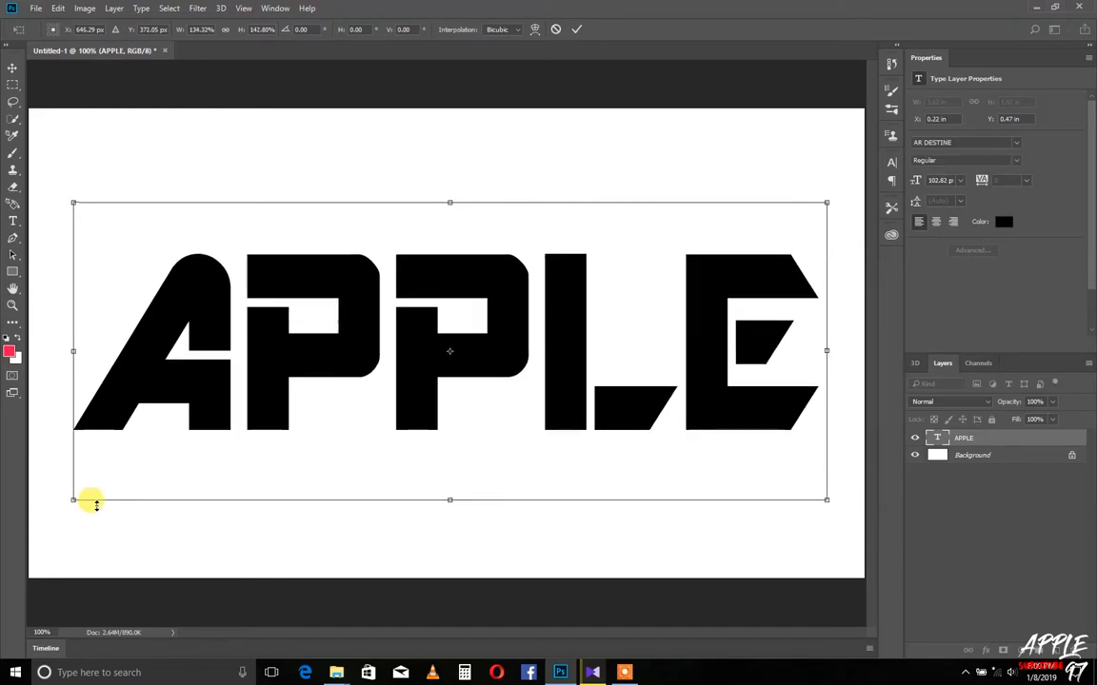
{"action": "left_click", "coordinate": [15, 68]}
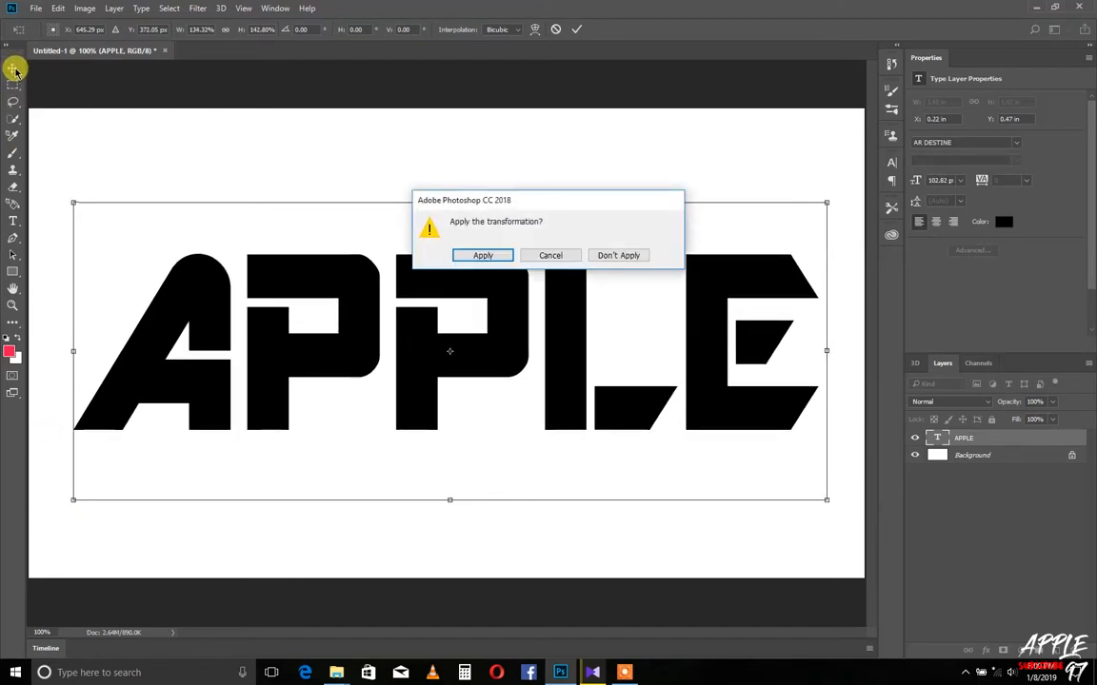
{"action": "left_click", "coordinate": [476, 253]}
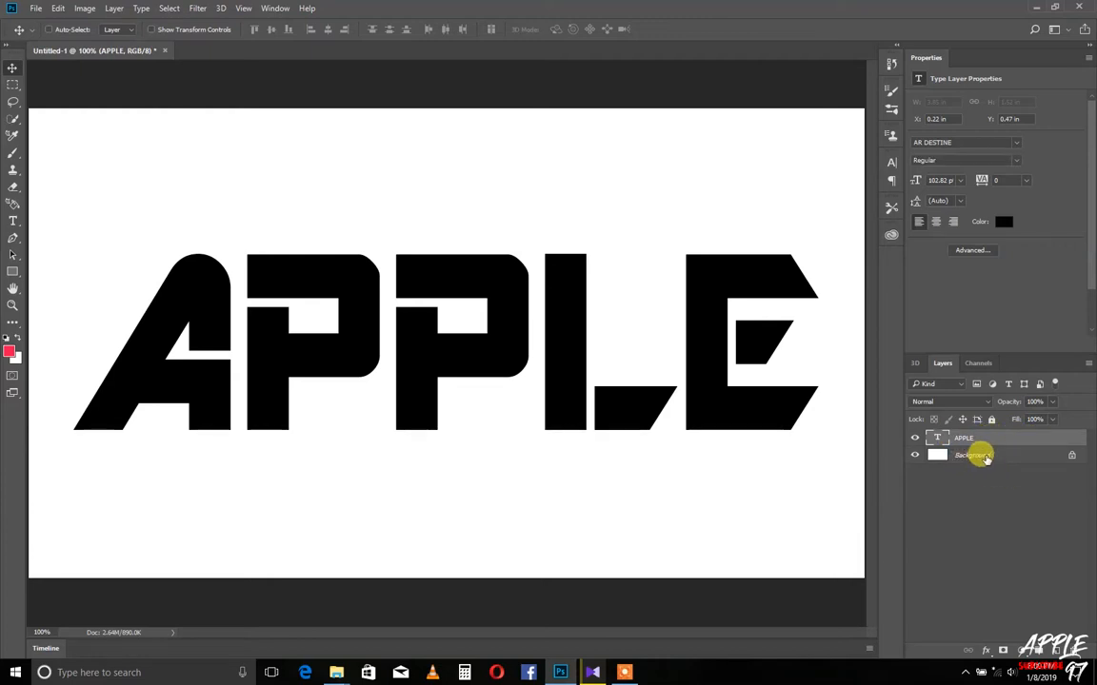
Align the APPLE text layer with the Background on horizontal and vertical centers, and deselect both layers
{"action": "left_click", "coordinate": [984, 457]}
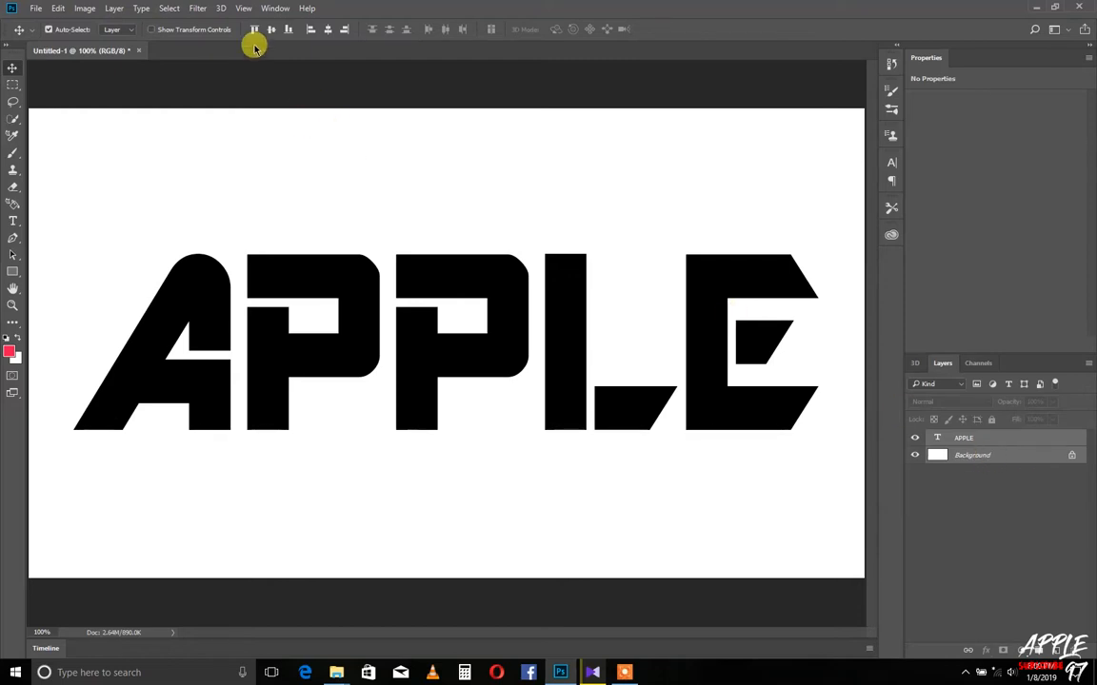
{"action": "left_click", "coordinate": [329, 32]}
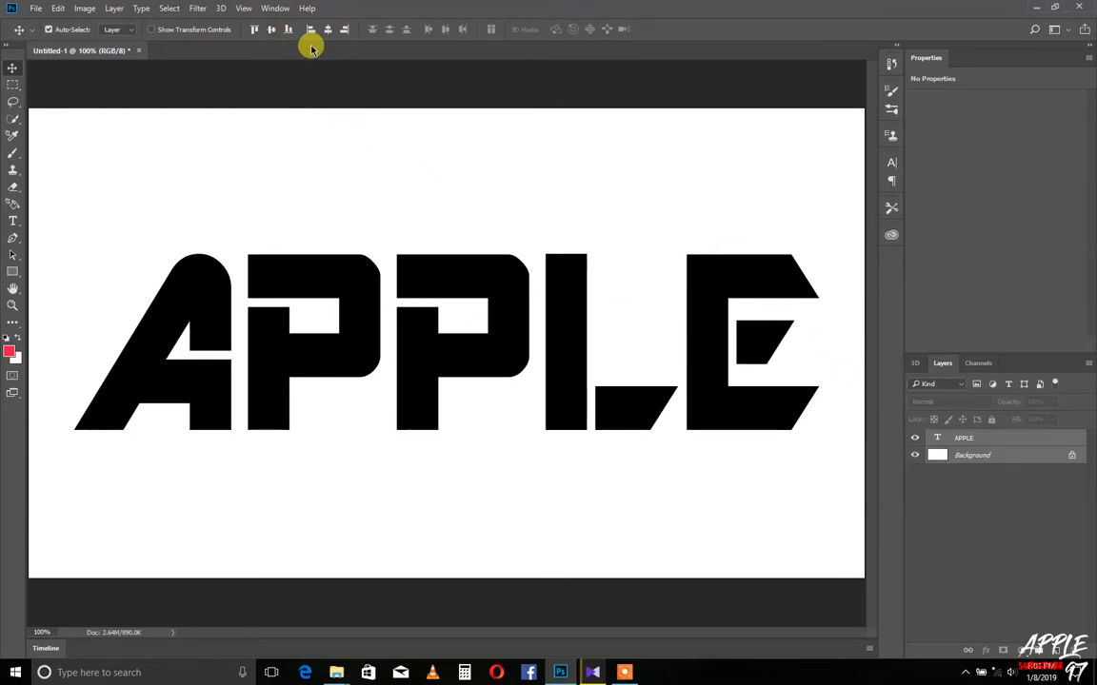
{"action": "left_click", "coordinate": [270, 30]}
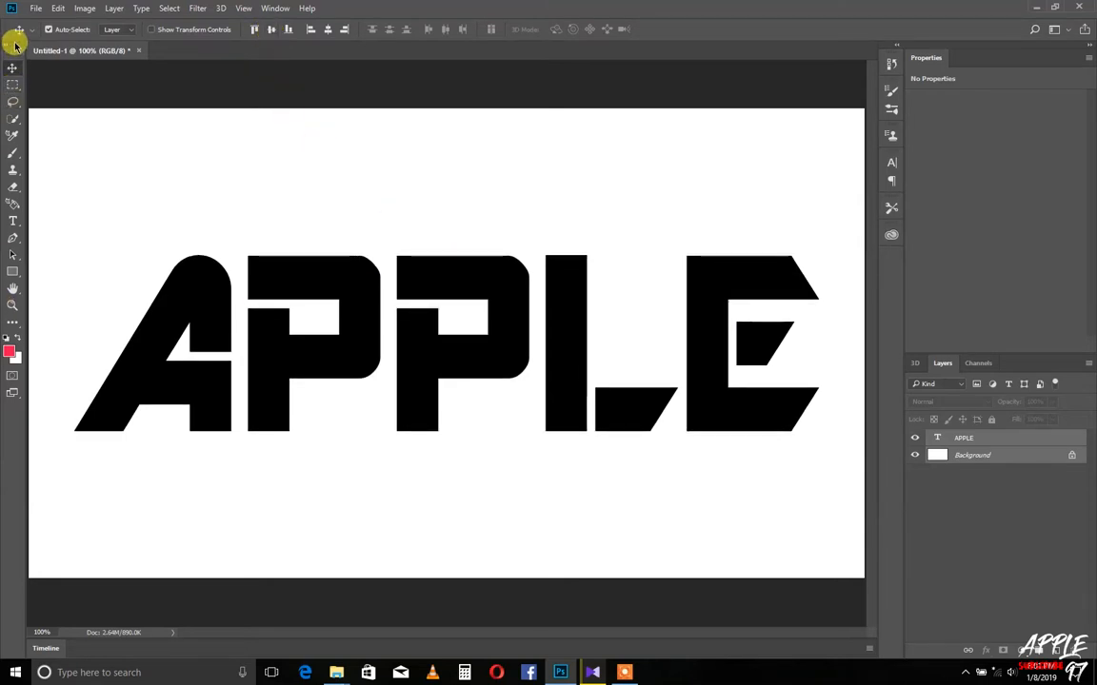
{"action": "left_click", "coordinate": [1028, 544]}
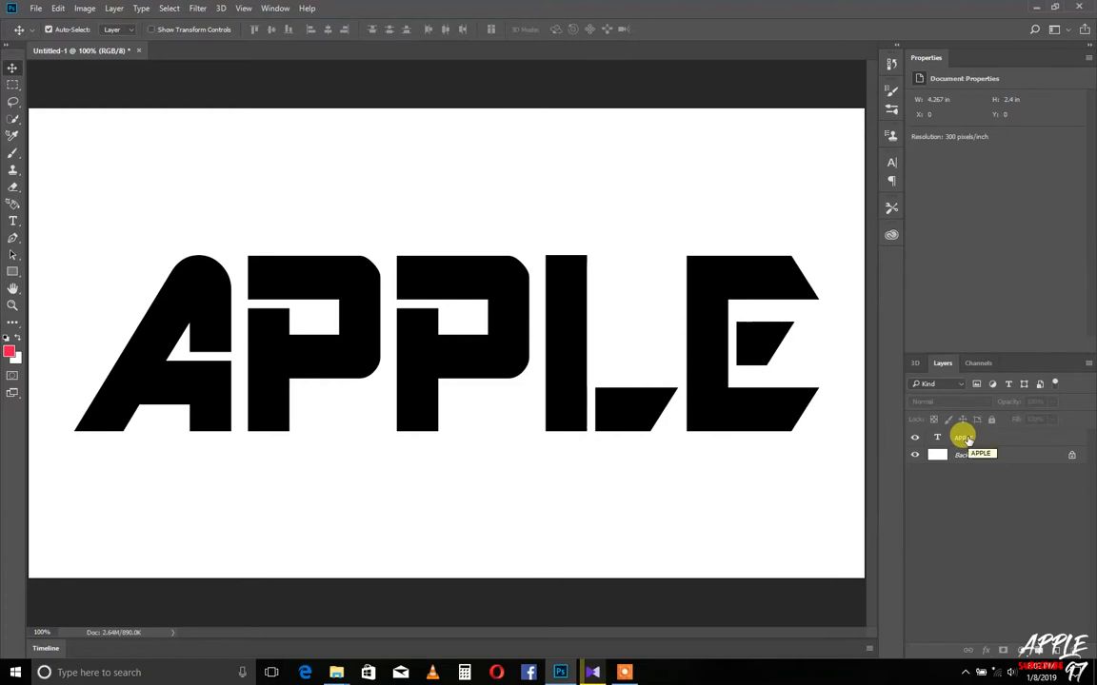
Turn the APPLE text layer into a new 3D extrusion
{"action": "left_click", "coordinate": [964, 438]}
{"action": "right_click", "coordinate": [967, 440]}
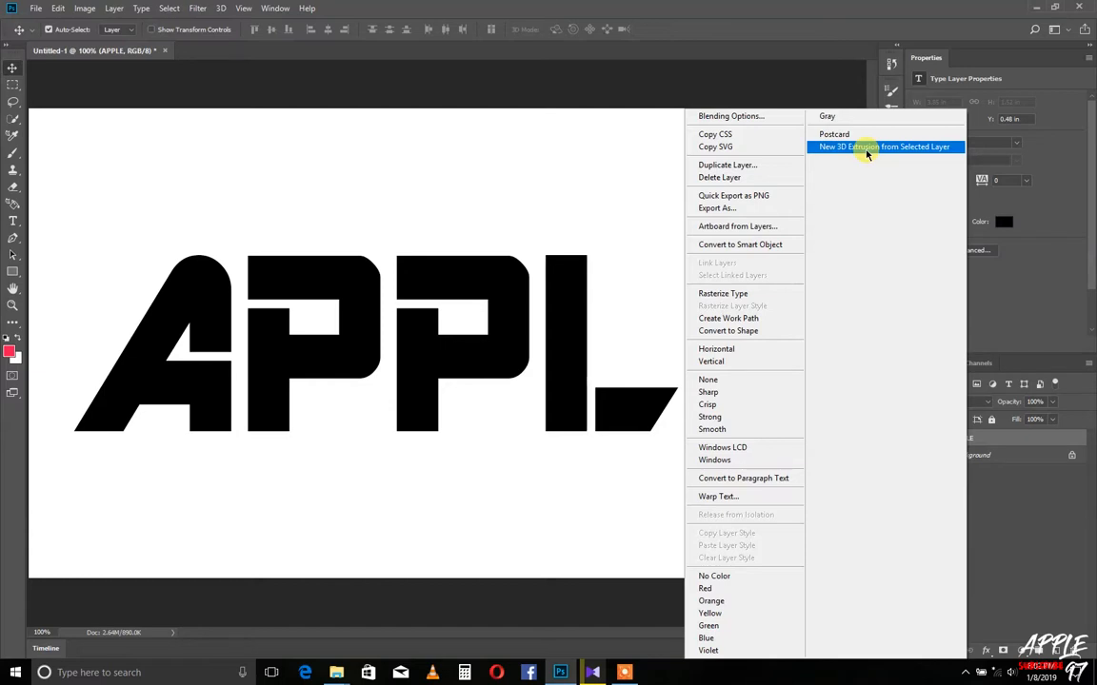
{"action": "left_click", "coordinate": [867, 150]}
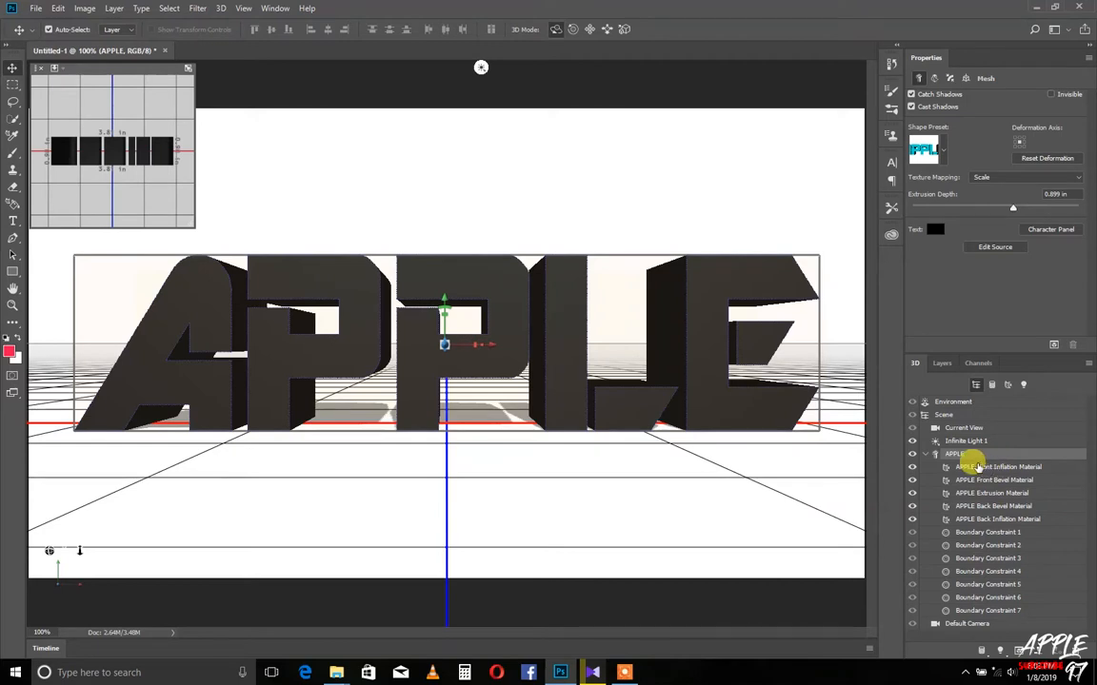
Apply a blue preset material to the APPLE Front Inflation Material so the letter faces are blue
{"action": "left_click", "coordinate": [1002, 467]}
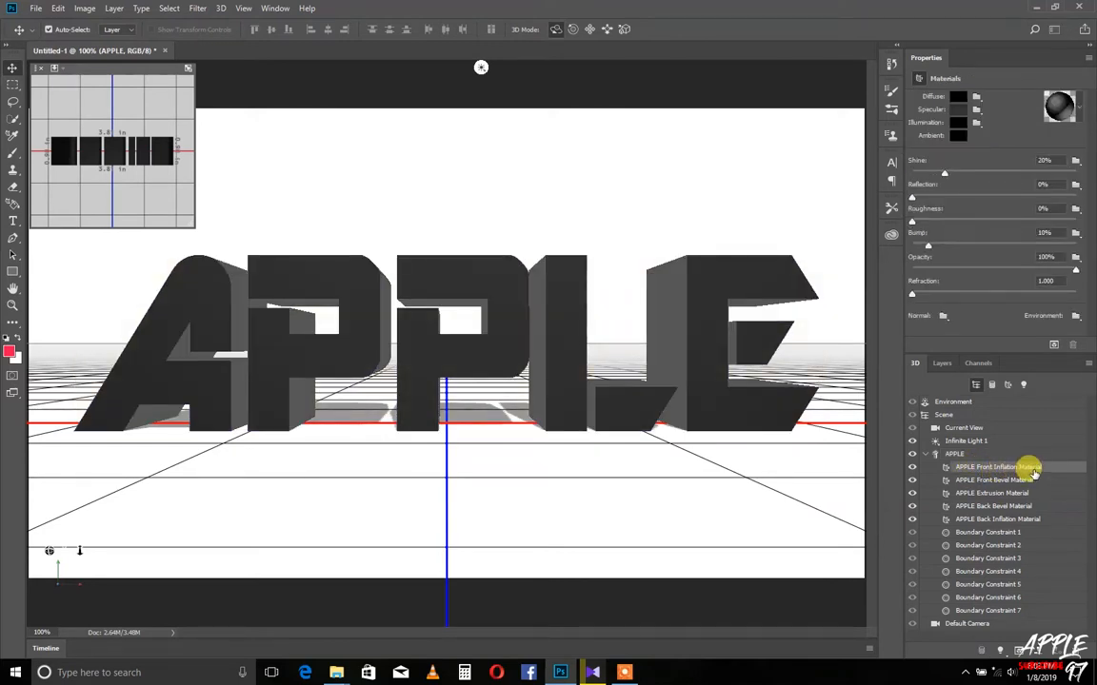
{"action": "left_click", "coordinate": [1078, 107]}
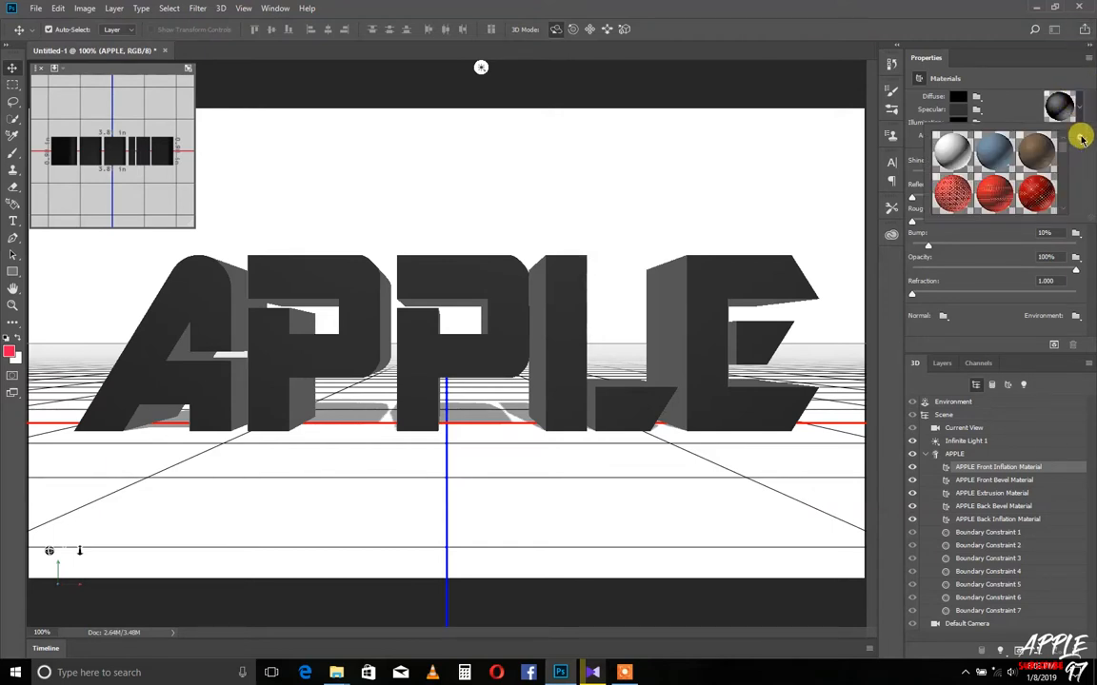
{"action": "scroll", "coordinate": [1068, 160], "scroll_direction": "down", "scroll_amount": 1}
{"action": "scroll", "coordinate": [1070, 161], "scroll_direction": "down", "scroll_amount": 4}
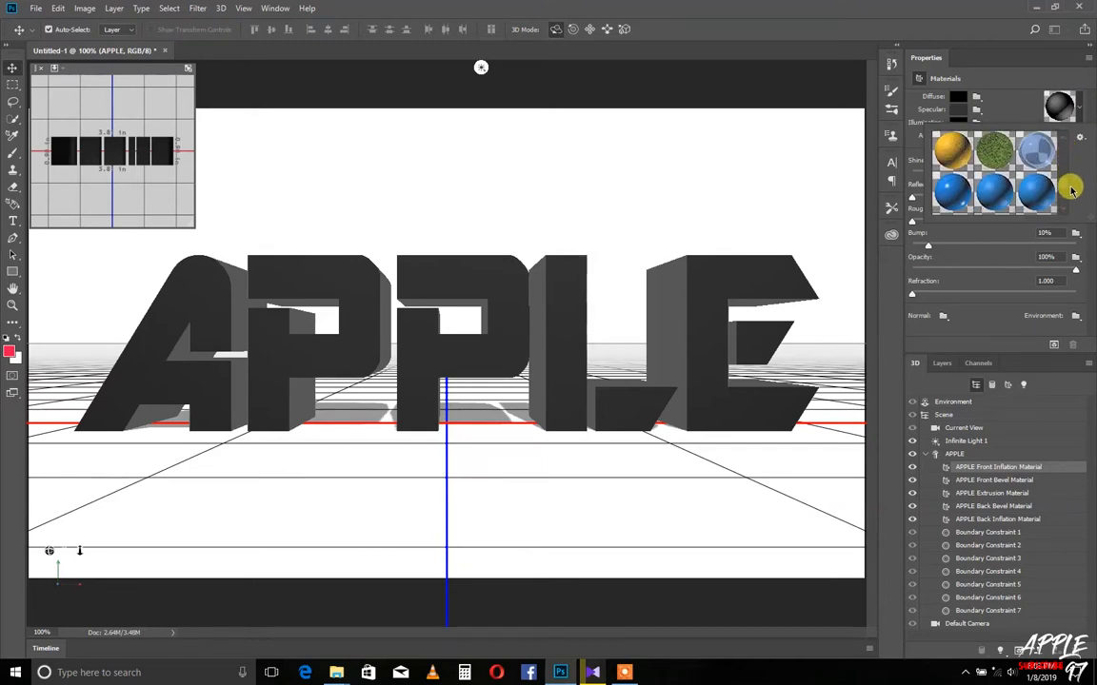
{"action": "left_click", "coordinate": [947, 195]}
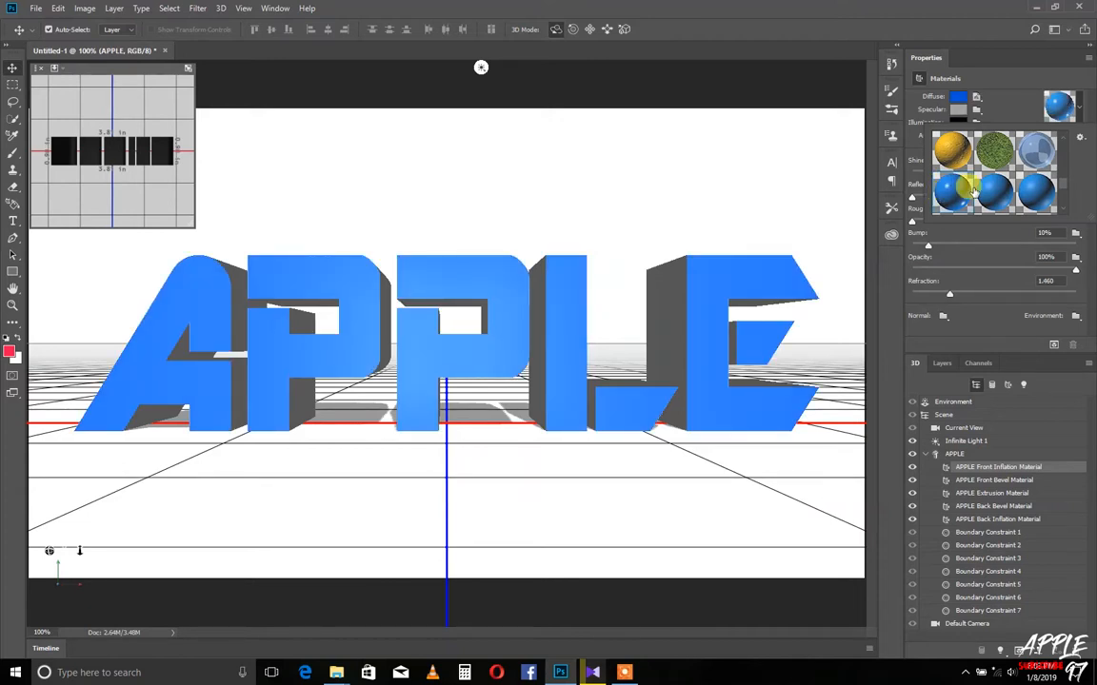
{"action": "left_click", "coordinate": [1080, 112]}
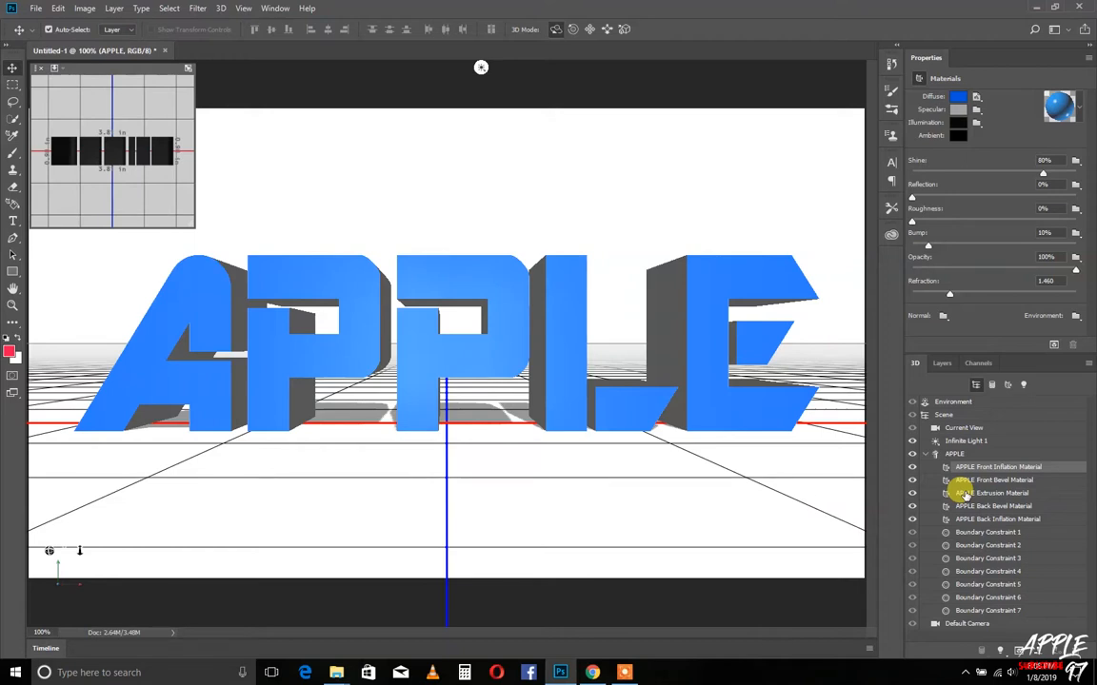
Apply the orange peel preset to the APPLE Extrusion Material on the sides of the letters
{"action": "left_click", "coordinate": [1017, 494]}
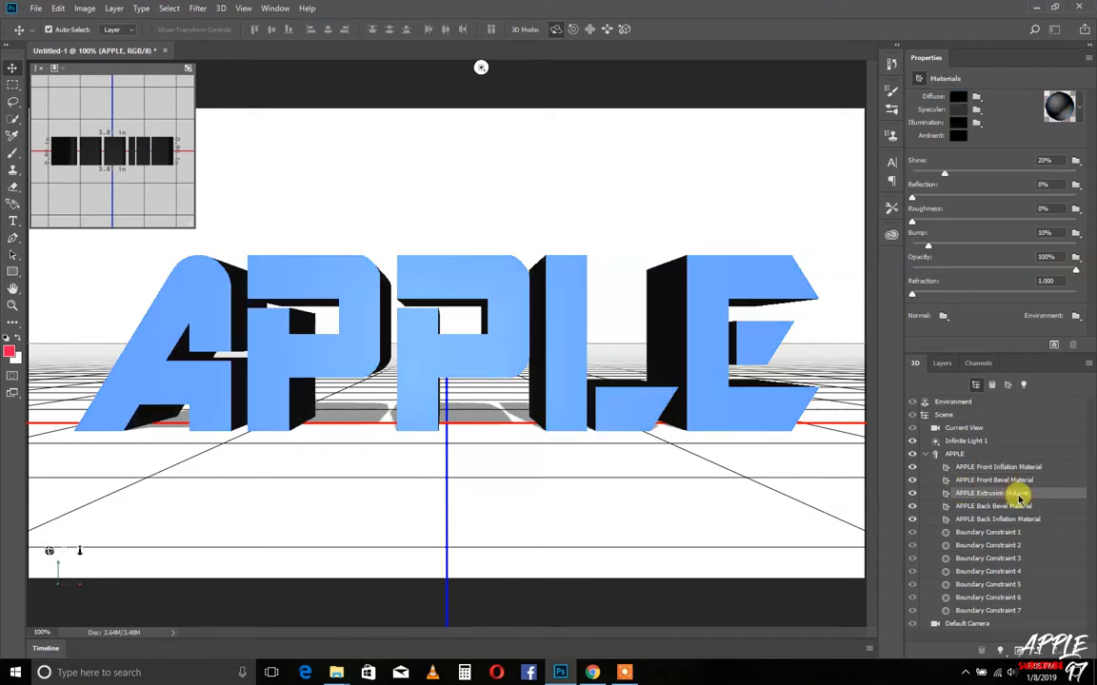
{"action": "left_click", "coordinate": [1078, 106]}
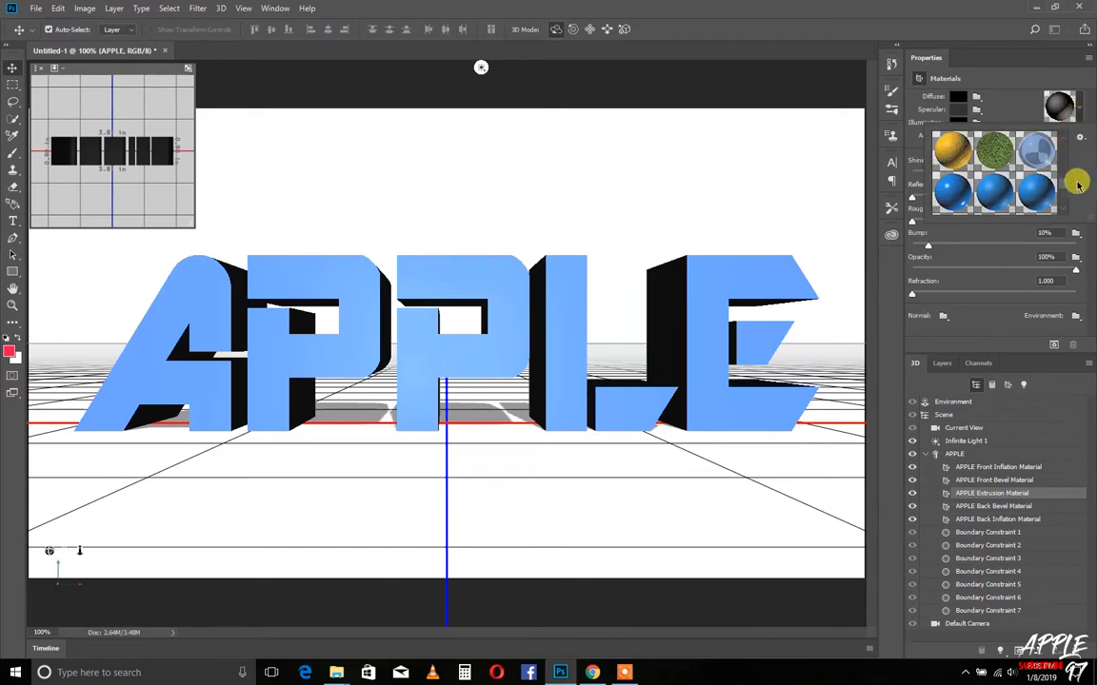
{"action": "scroll", "coordinate": [1064, 164], "scroll_direction": "down", "scroll_amount": 3}
{"action": "scroll", "coordinate": [1064, 164], "scroll_direction": "down", "scroll_amount": 6}
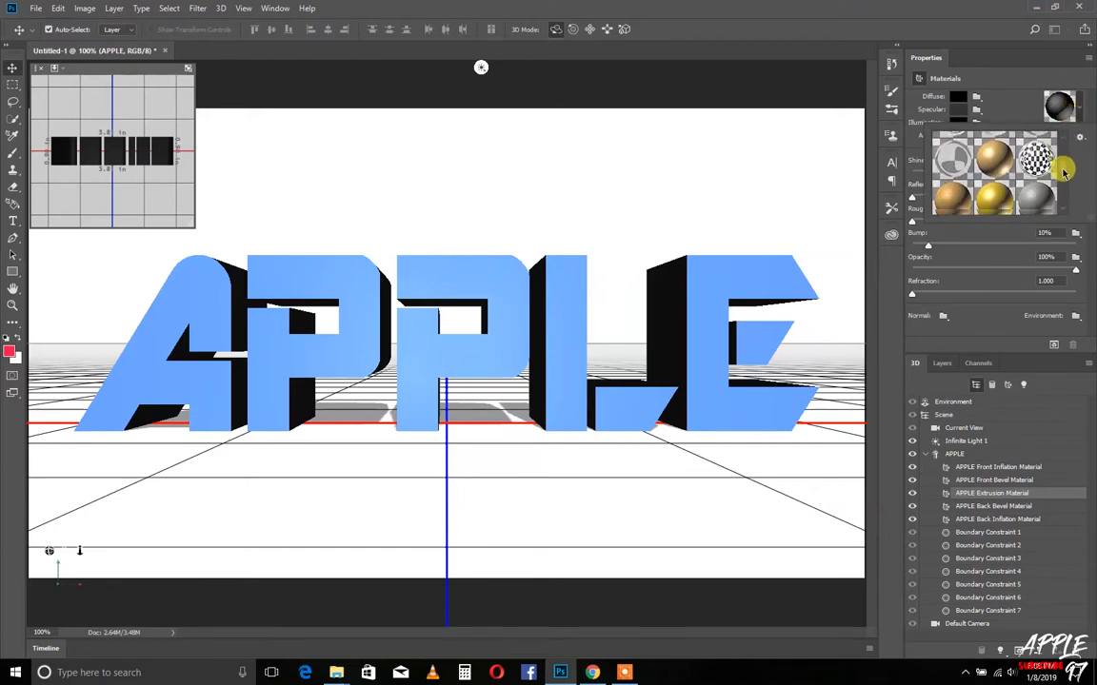
{"action": "scroll", "coordinate": [1069, 195], "scroll_direction": "down", "scroll_amount": 3}
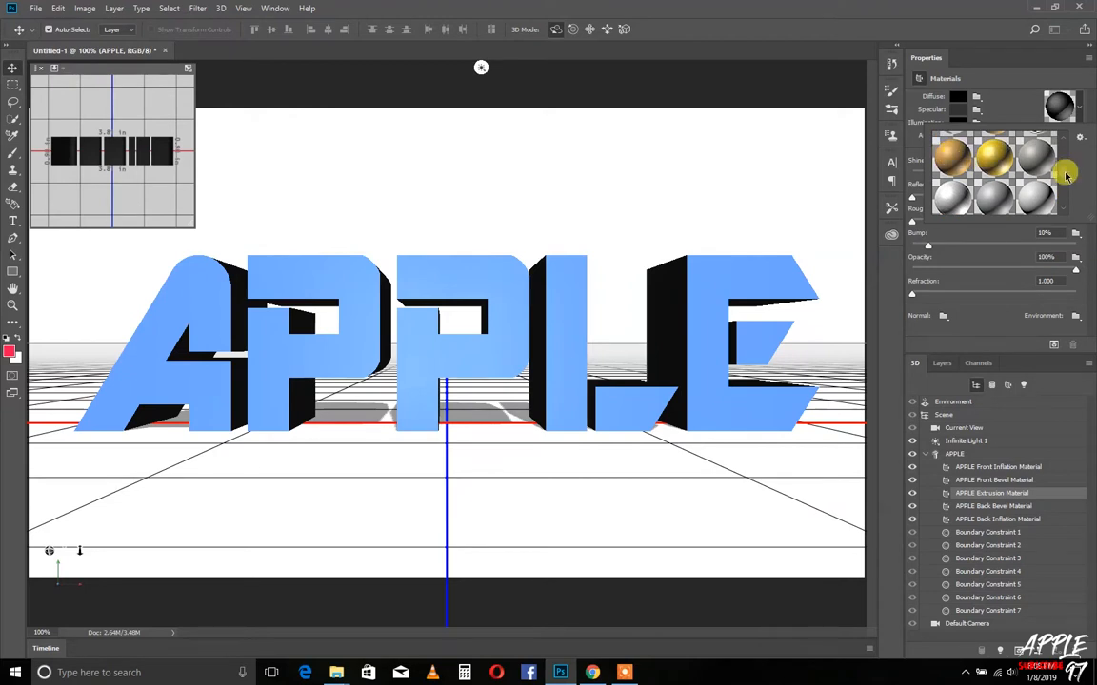
{"action": "scroll", "coordinate": [990, 169], "scroll_direction": "down", "scroll_amount": 1}
{"action": "left_click", "coordinate": [955, 196]}
{"action": "left_click", "coordinate": [950, 196]}
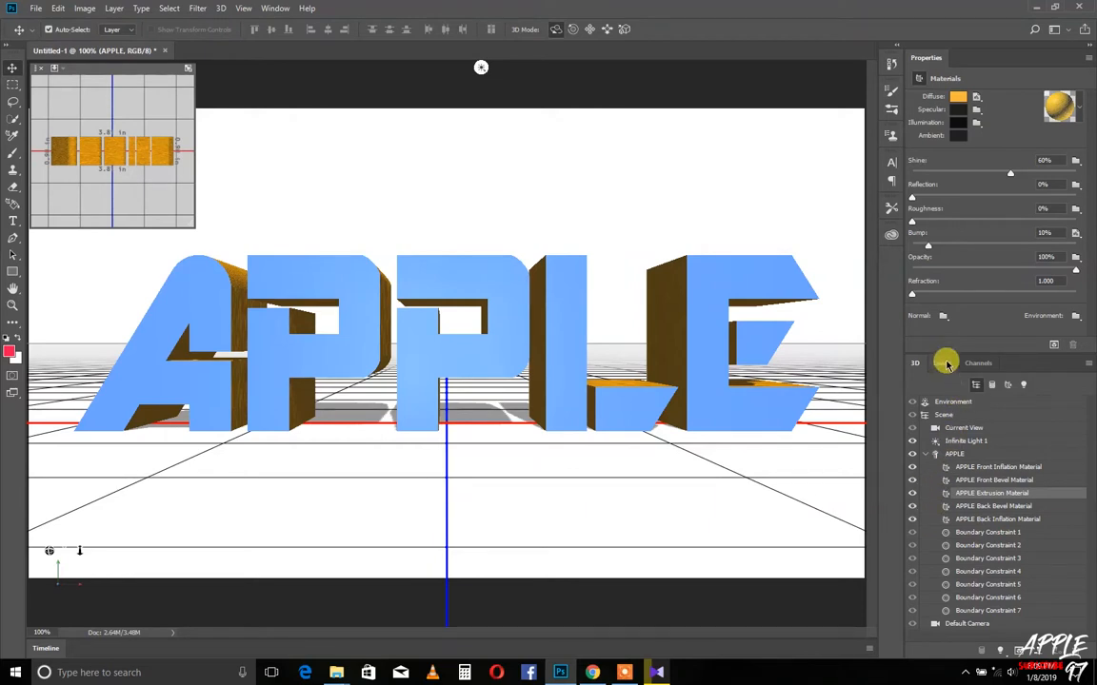
Convert the Background layer into a 3D postcard
{"action": "left_click", "coordinate": [943, 363]}
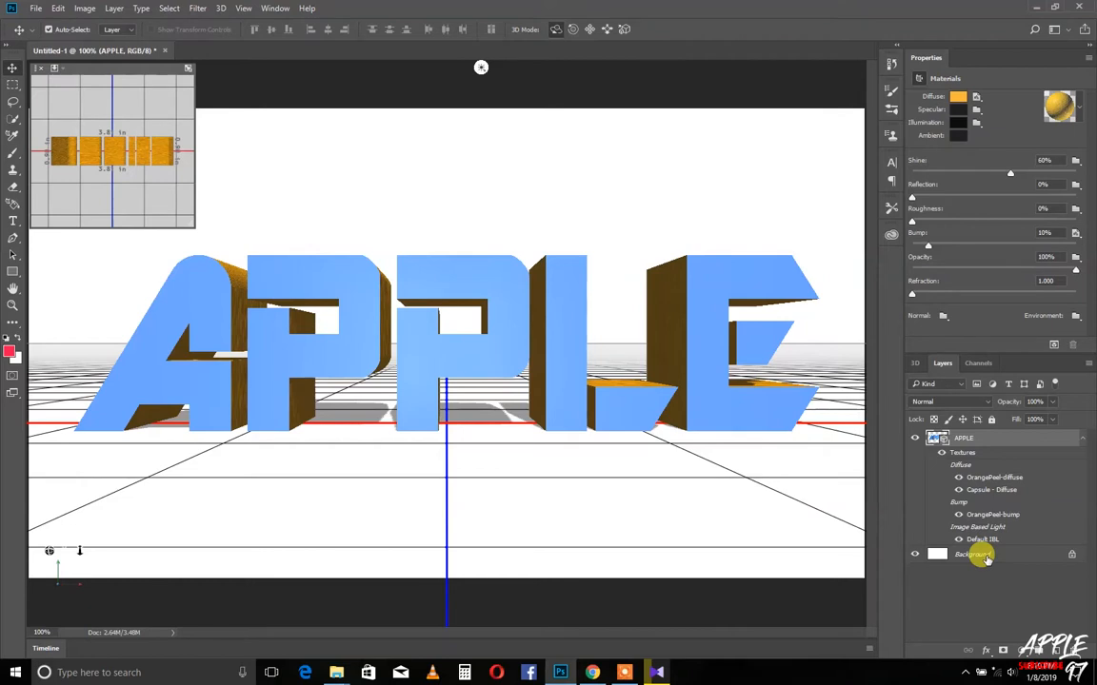
{"action": "left_click", "coordinate": [985, 558]}
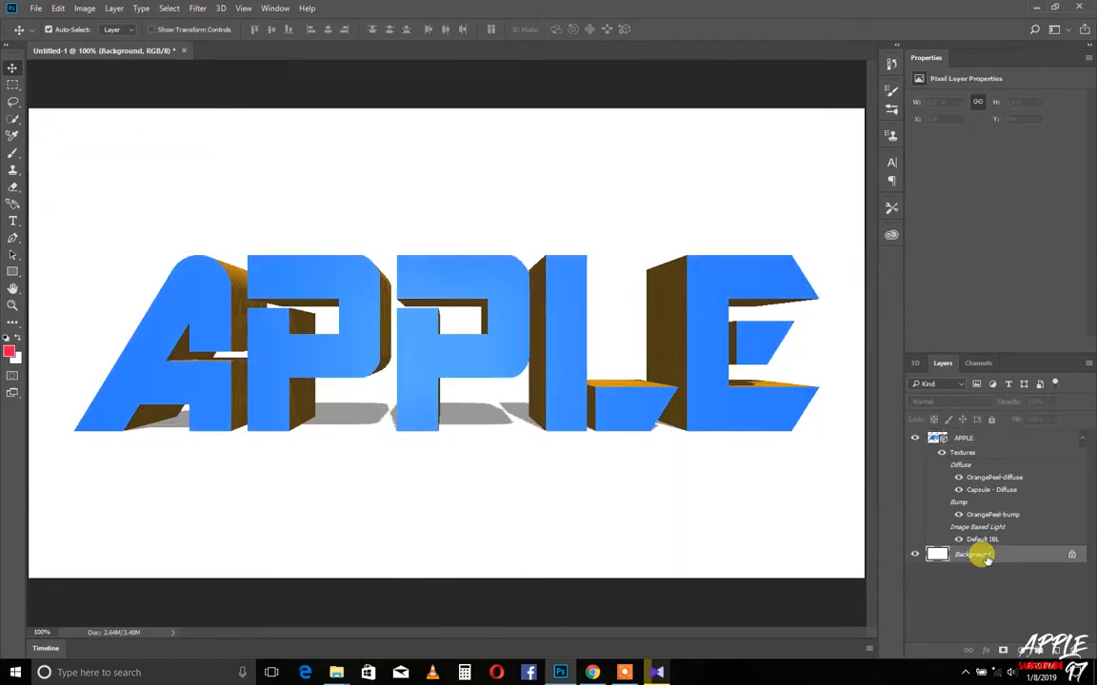
{"action": "right_click", "coordinate": [986, 558]}
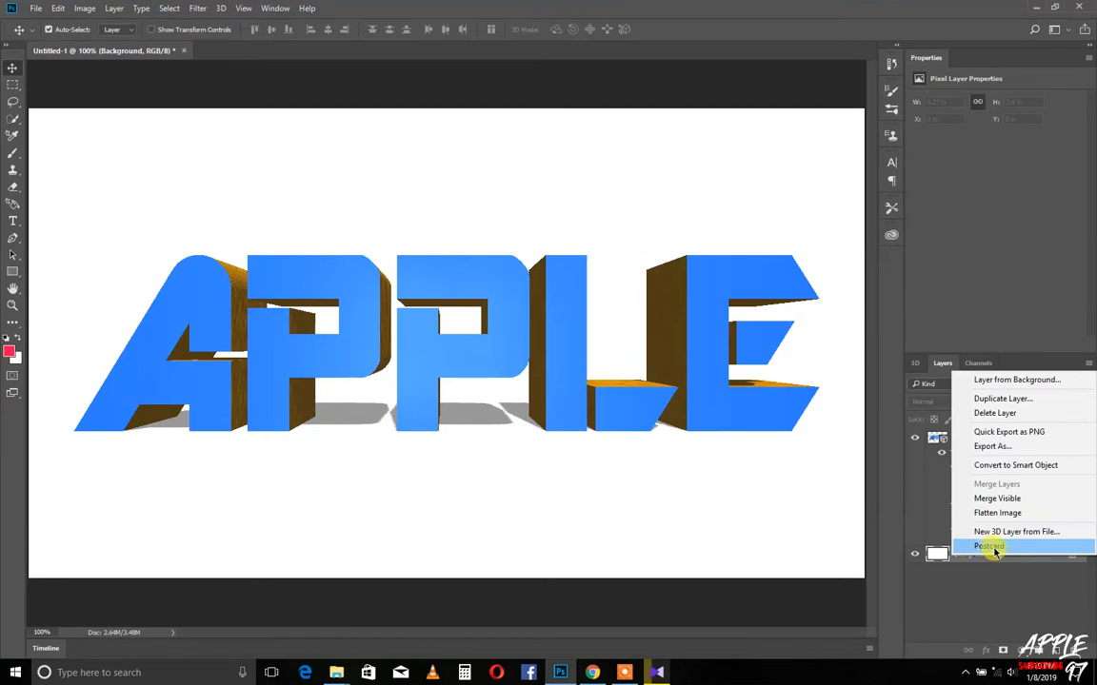
{"action": "left_click", "coordinate": [993, 548]}
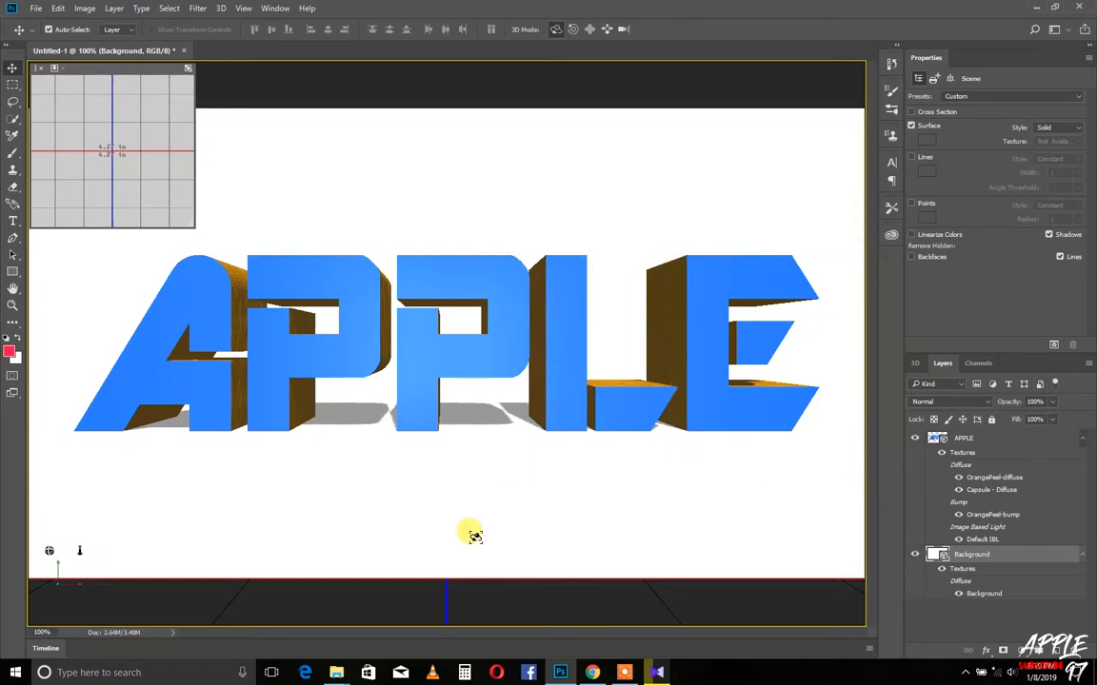
Merge the APPLE and Background 3D layers into a single 3D layer
{"action": "left_click", "coordinate": [972, 440], "text": "ctrl"}
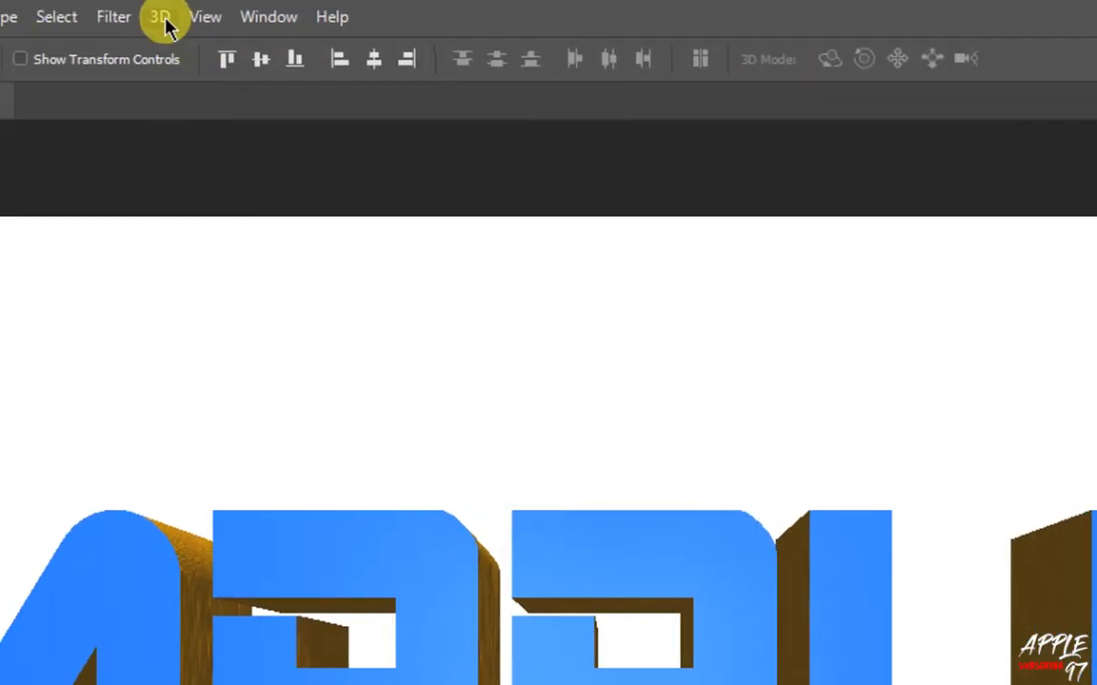
{"action": "left_click", "coordinate": [159, 18]}
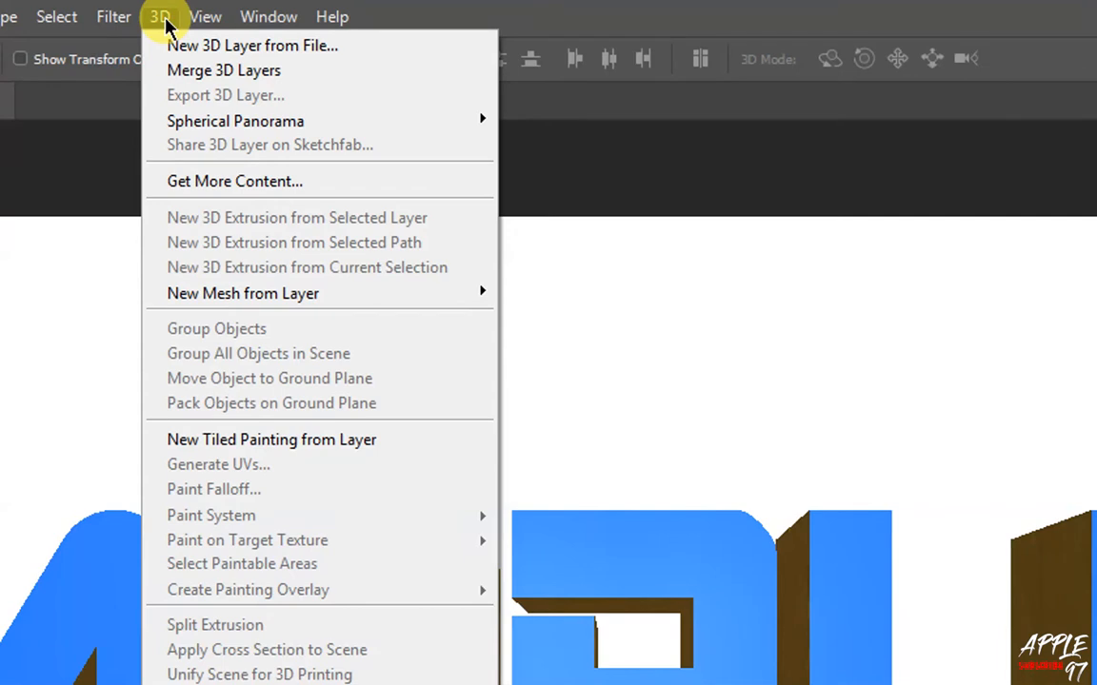
{"action": "left_click", "coordinate": [213, 76]}
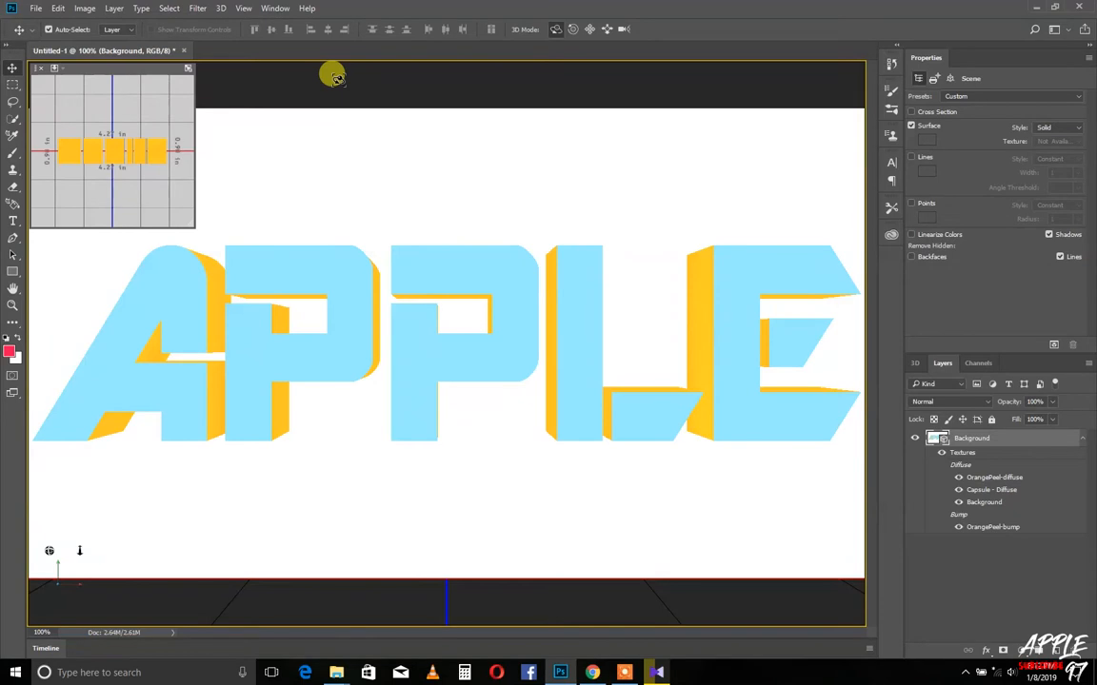
Render the merged 3D Background layer and rasterize it into a pixel layer
{"action": "left_click", "coordinate": [222, 12]}
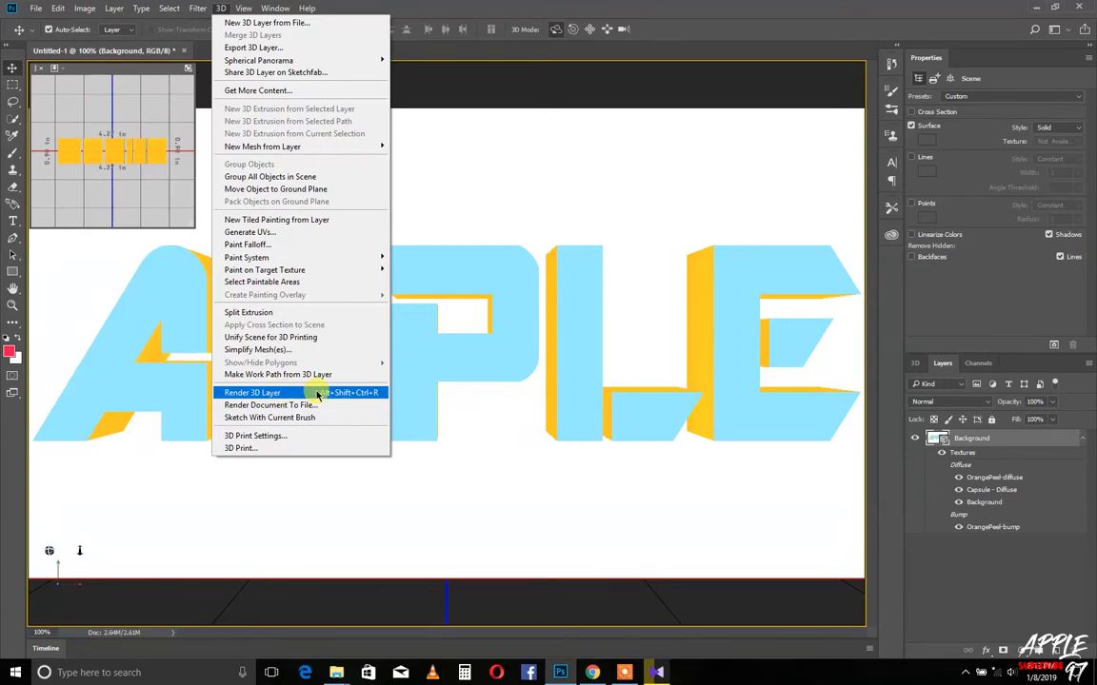
{"action": "left_click", "coordinate": [319, 394]}
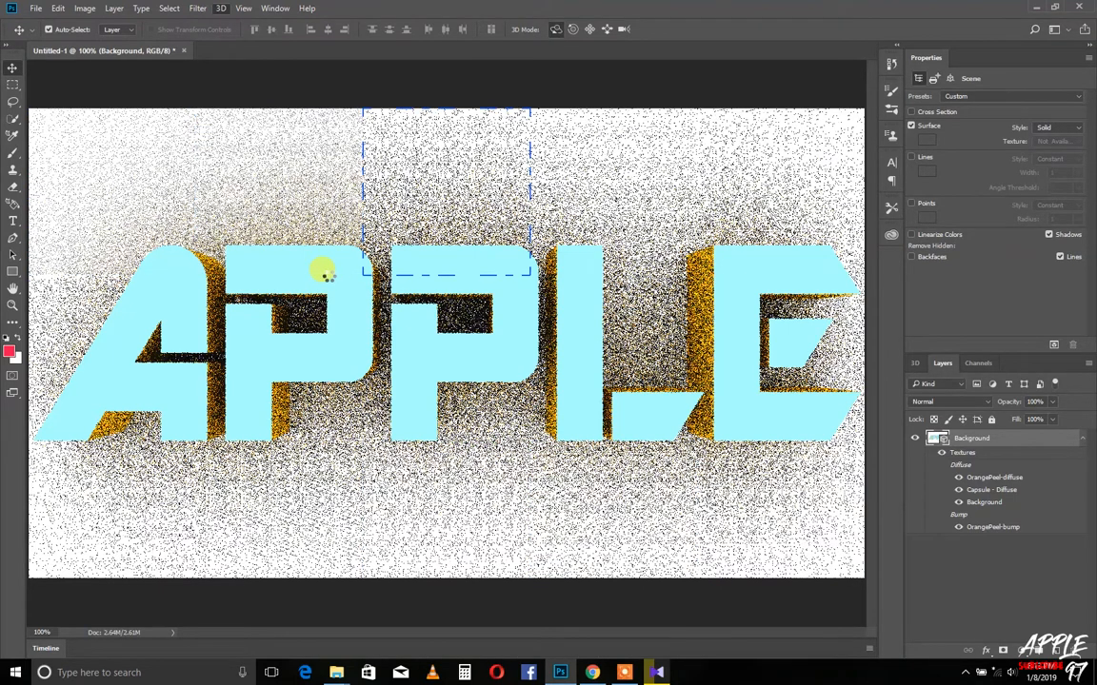
{"action": "left_click", "coordinate": [814, 409]}
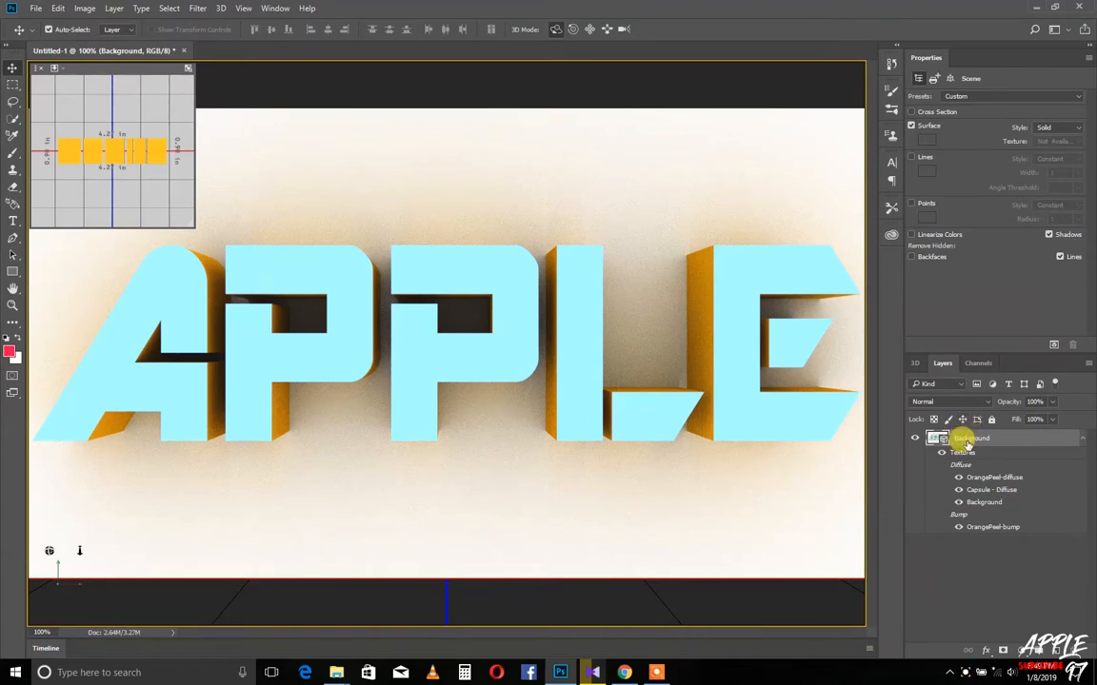
{"action": "right_click", "coordinate": [980, 440]}
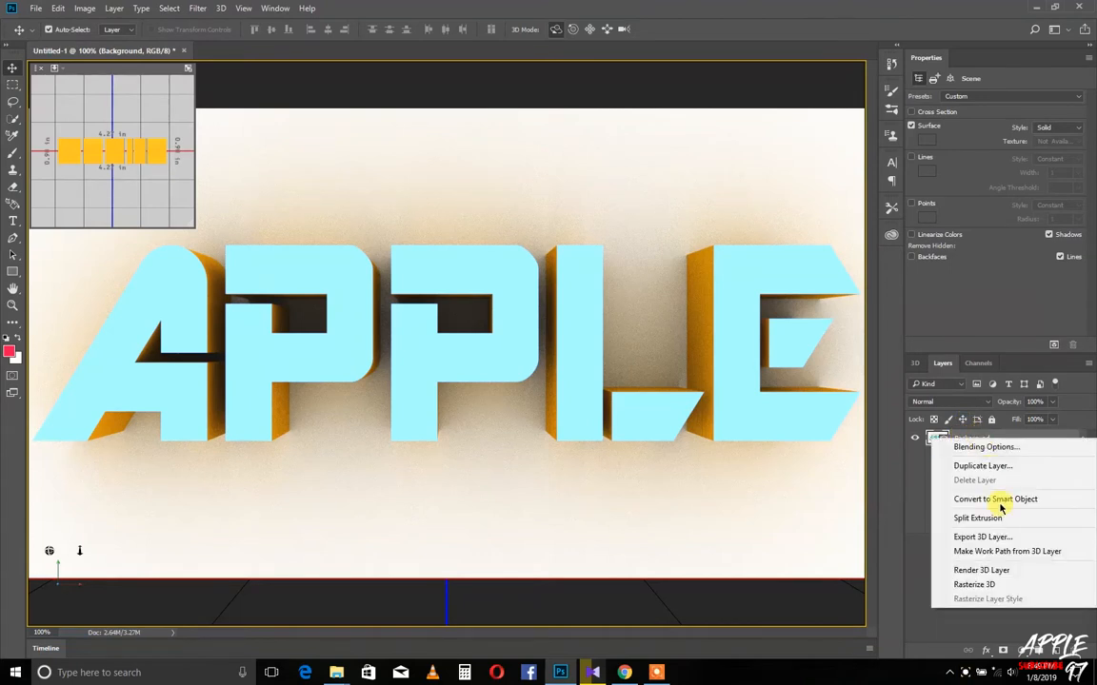
{"action": "left_click", "coordinate": [997, 589]}
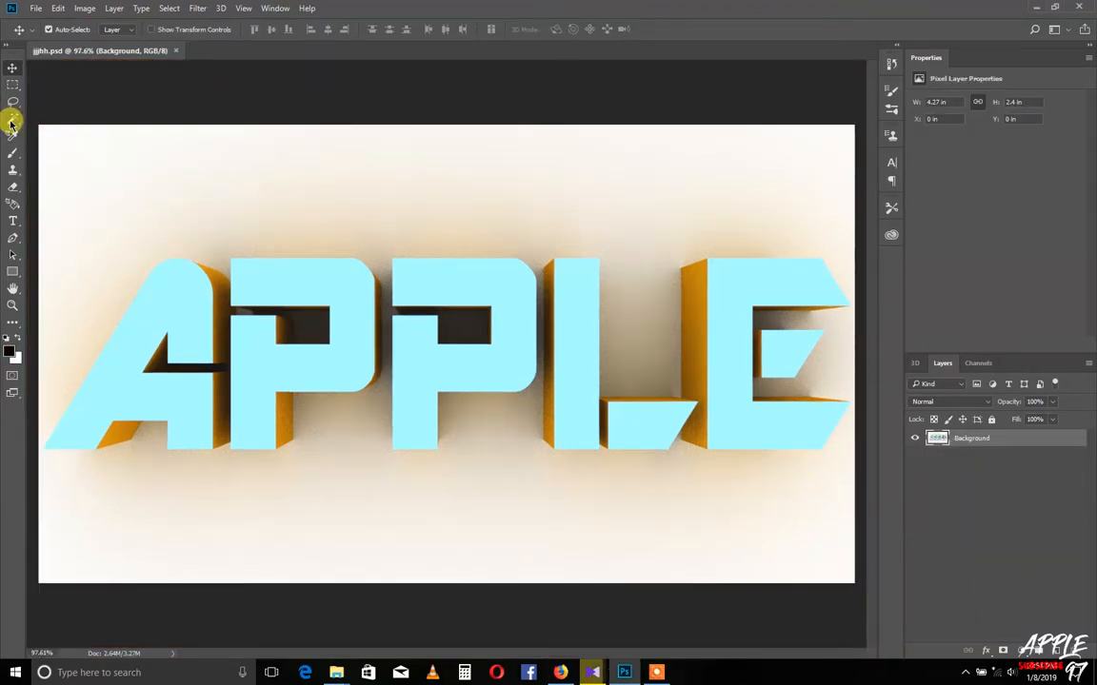
Select the light blue front faces of all the APPLE letters with the Magic Wand and copy them to a new layer
{"action": "left_click", "coordinate": [12, 120]}
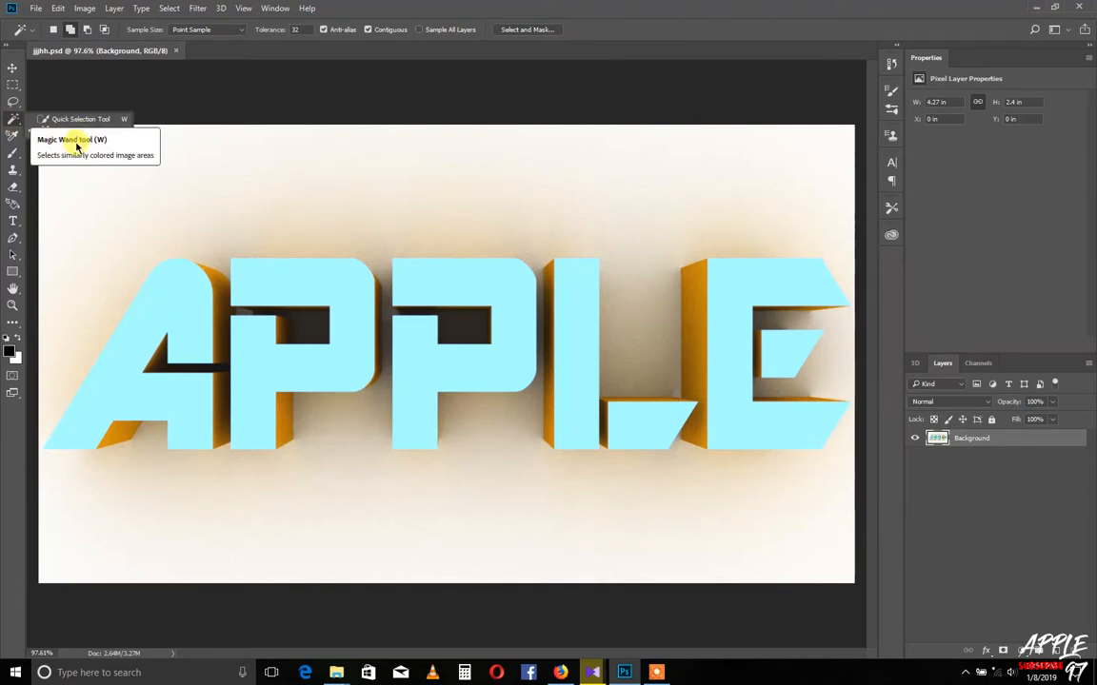
{"action": "left_click", "coordinate": [82, 136]}
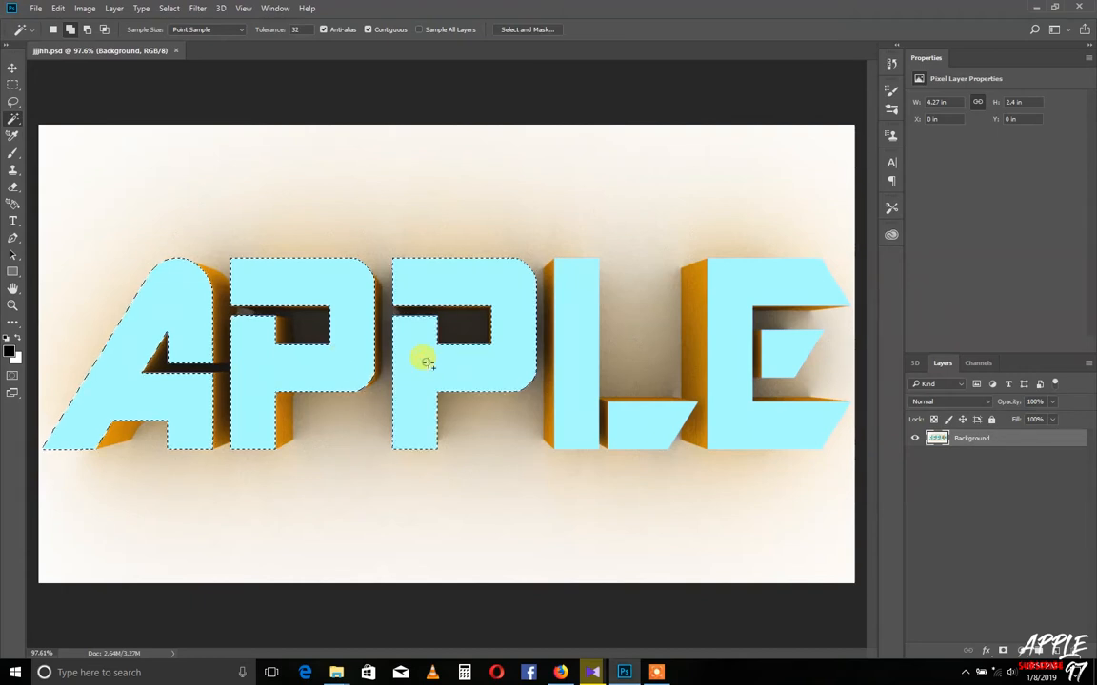
{"action": "left_click", "coordinate": [649, 416], "text": "shift"}
{"action": "left_click", "coordinate": [754, 416], "text": "shift"}
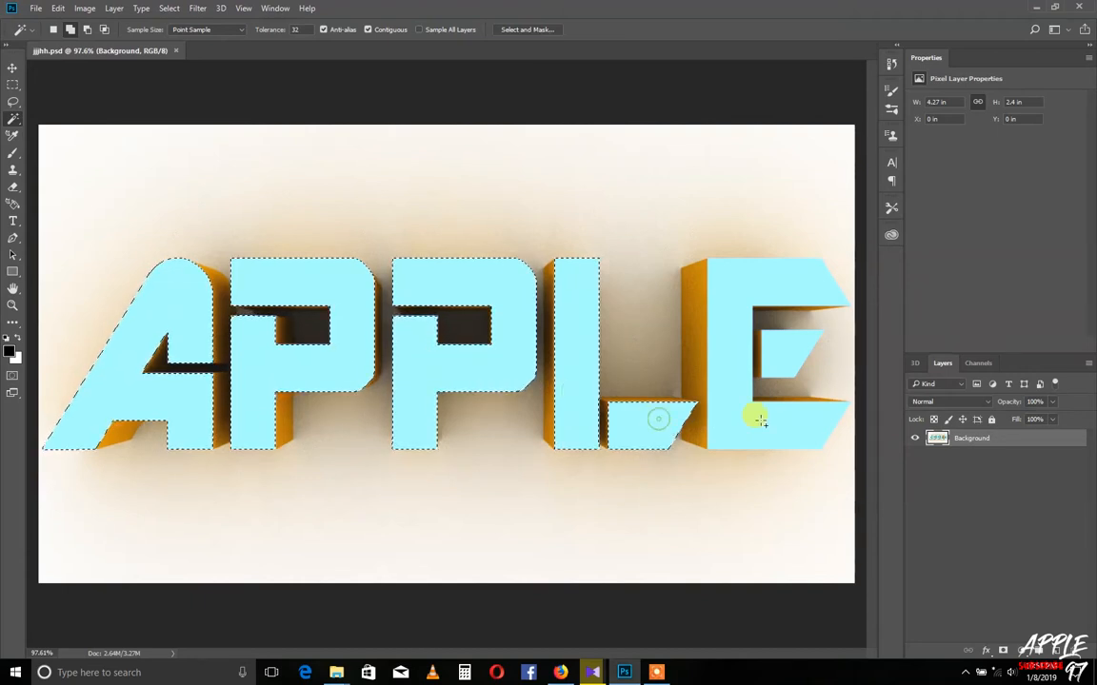
{"action": "left_click", "coordinate": [782, 352], "text": "shift"}
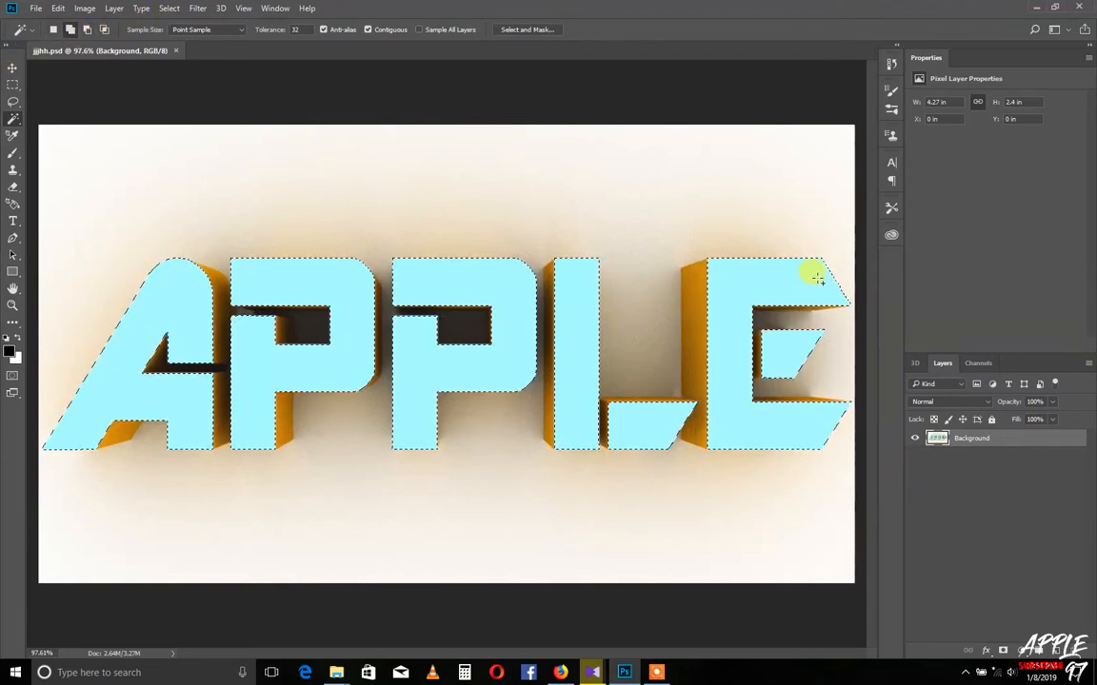
{"action": "left_click", "coordinate": [72, 30]}
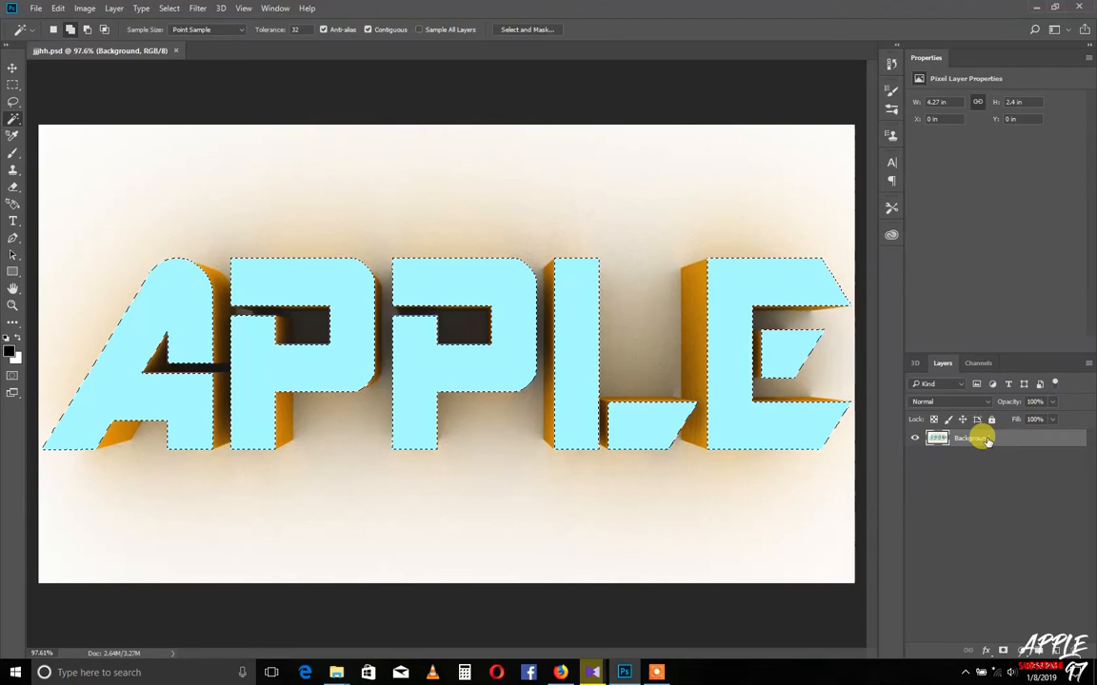
{"action": "key", "text": "ctrl+j"}
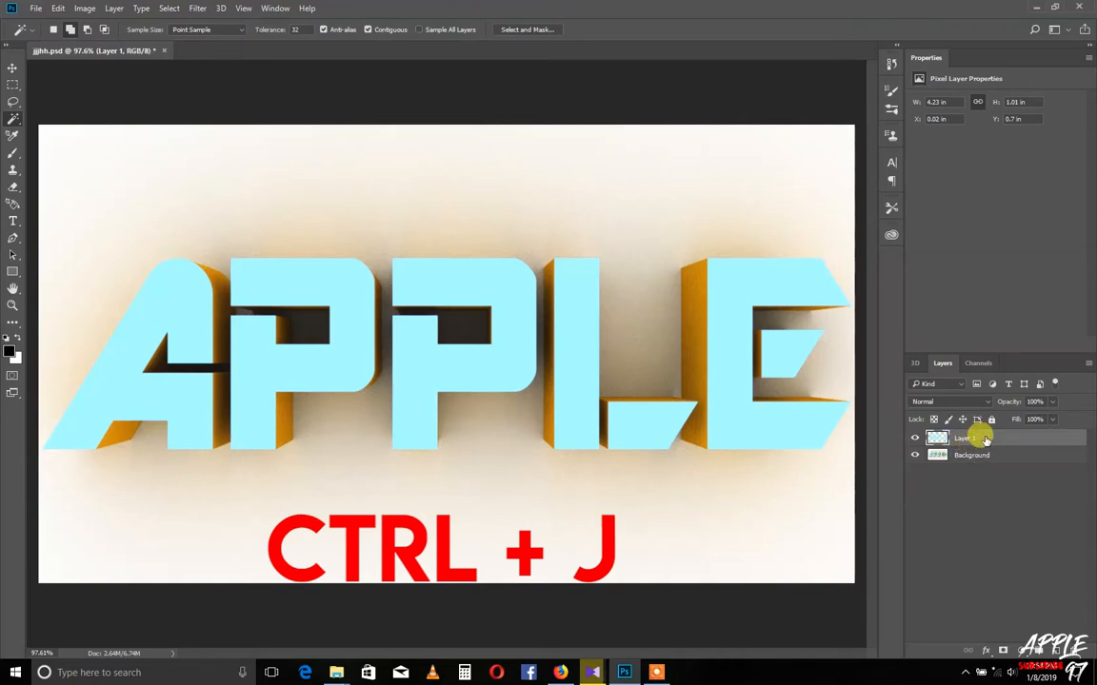
Add a Color Overlay in dark grey 555555 at 100% opacity to the copied letter faces on Layer 1
{"action": "left_click", "coordinate": [986, 651]}
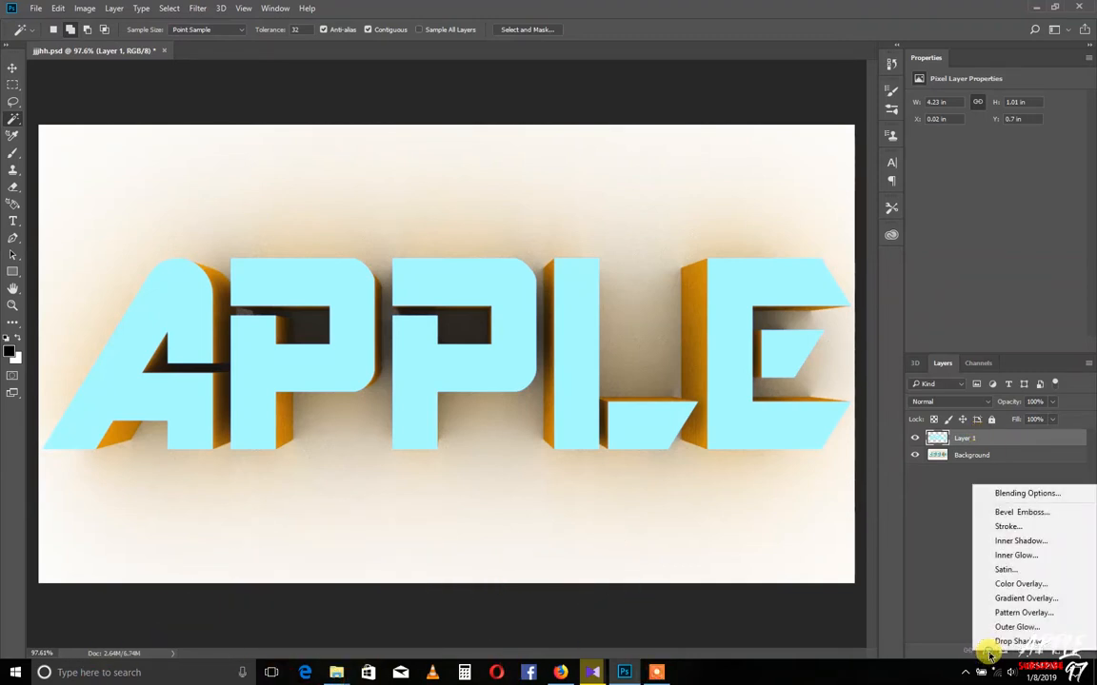
{"action": "left_click", "coordinate": [1019, 584]}
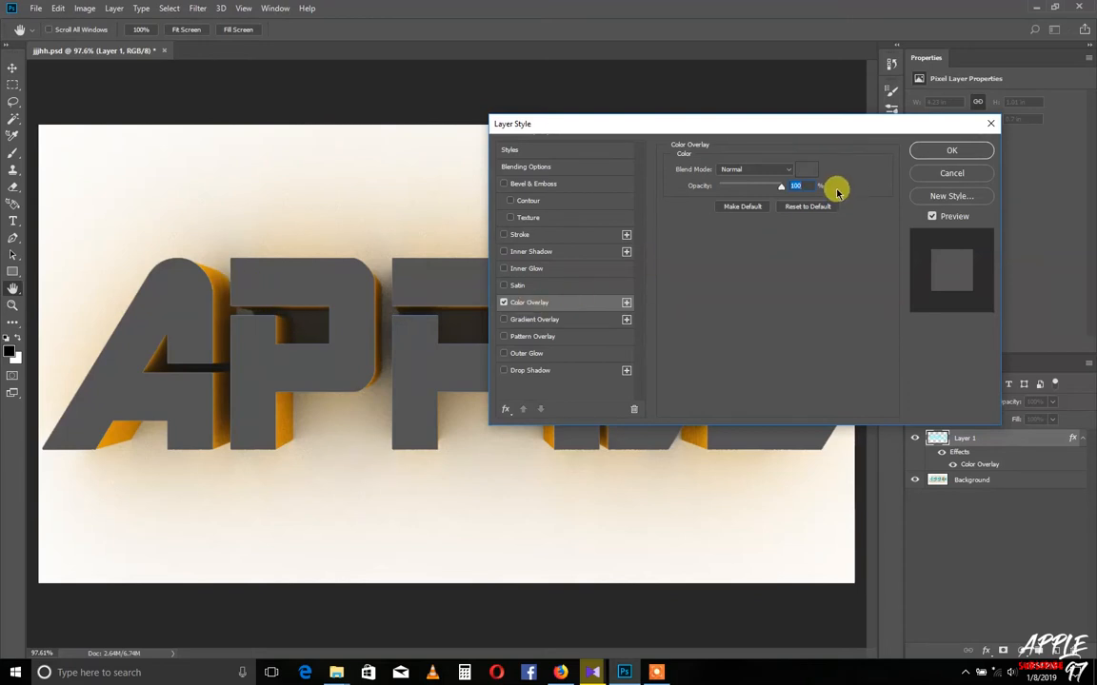
{"action": "left_click", "coordinate": [805, 170]}
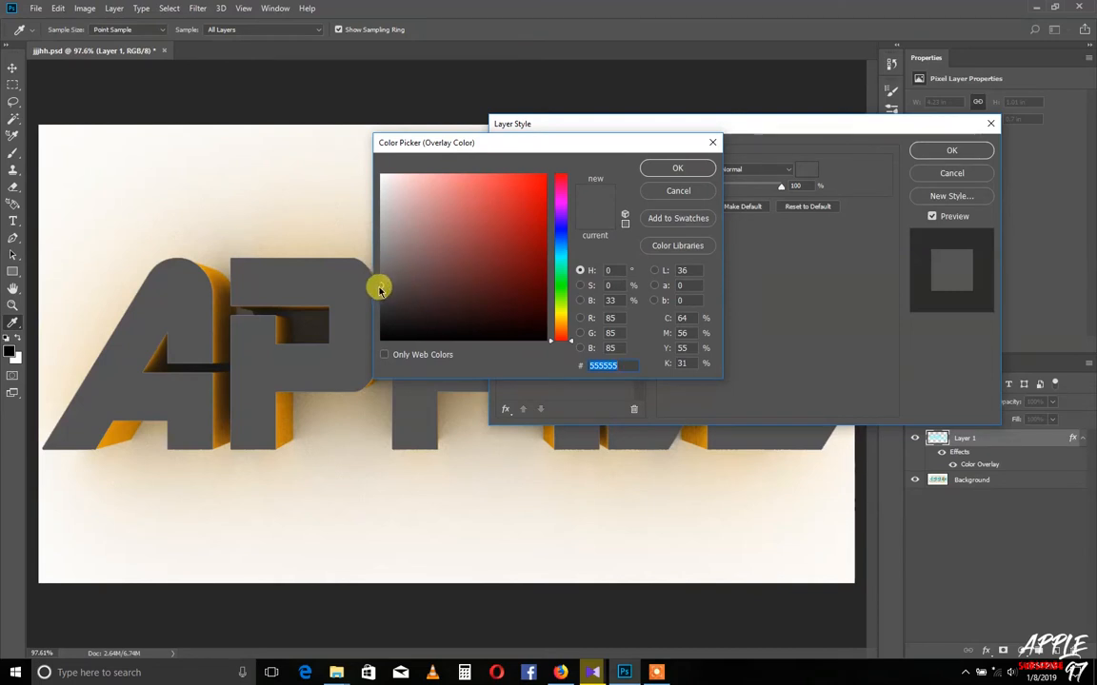
{"action": "left_click", "coordinate": [698, 169]}
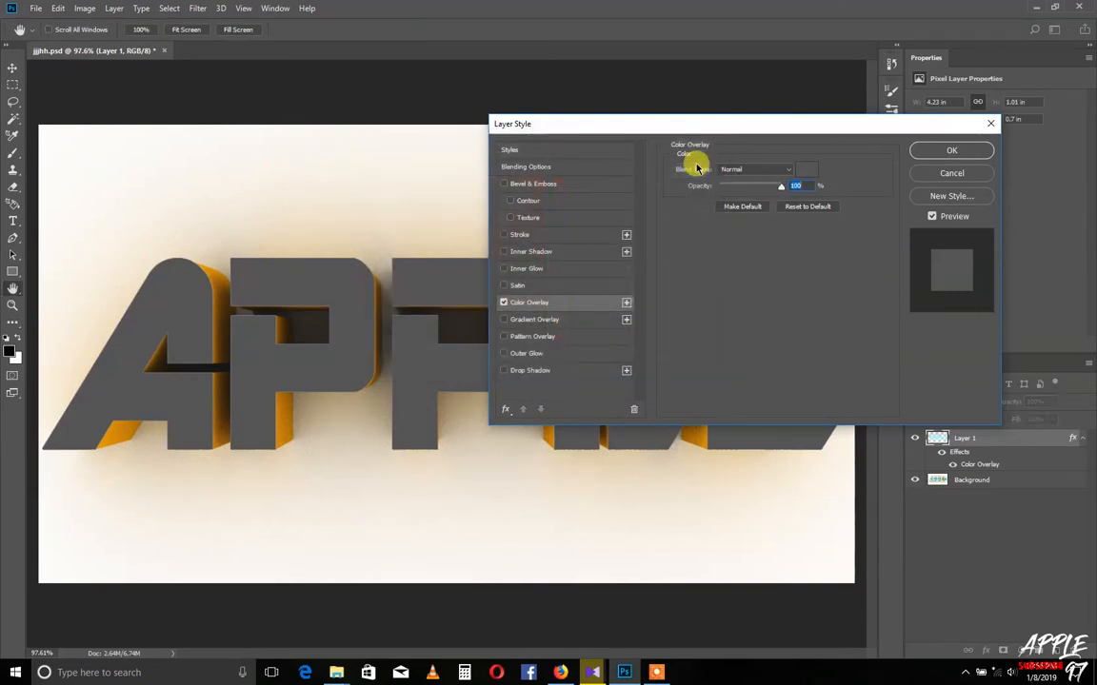
{"action": "left_click", "coordinate": [974, 149]}
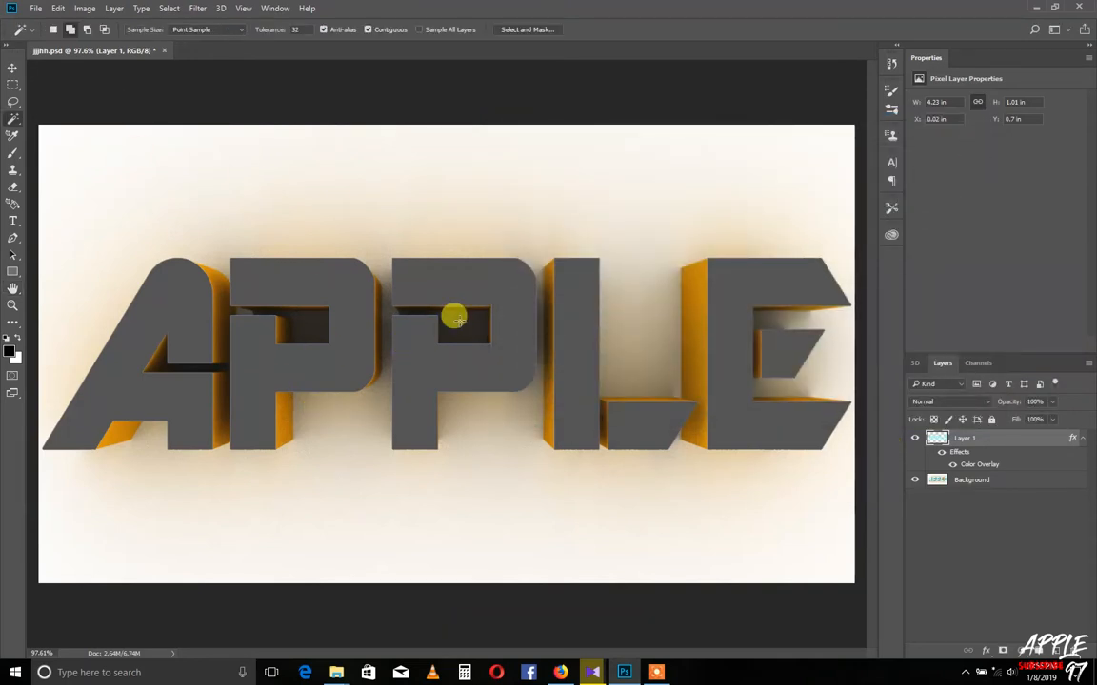
Load the outline of Layer 1's letter faces as a selection and contract it by 3 pixels
{"action": "left_click", "coordinate": [939, 439], "text": "ctrl"}
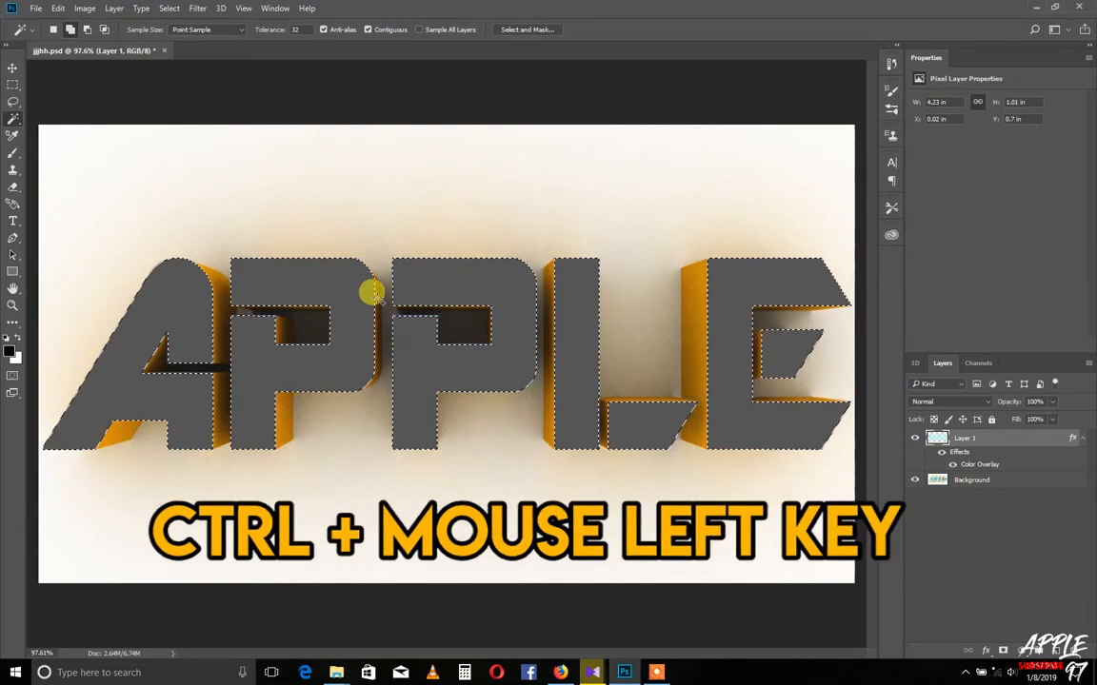
{"action": "left_click", "coordinate": [171, 9]}
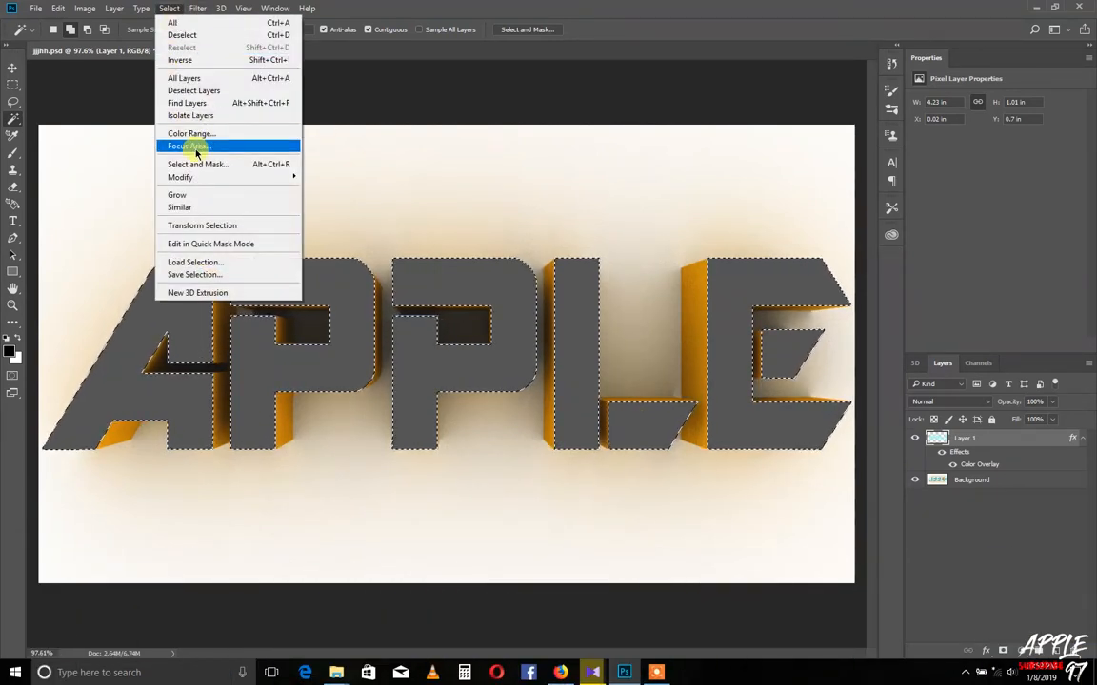
{"action": "mouse_move", "coordinate": [184, 177]}
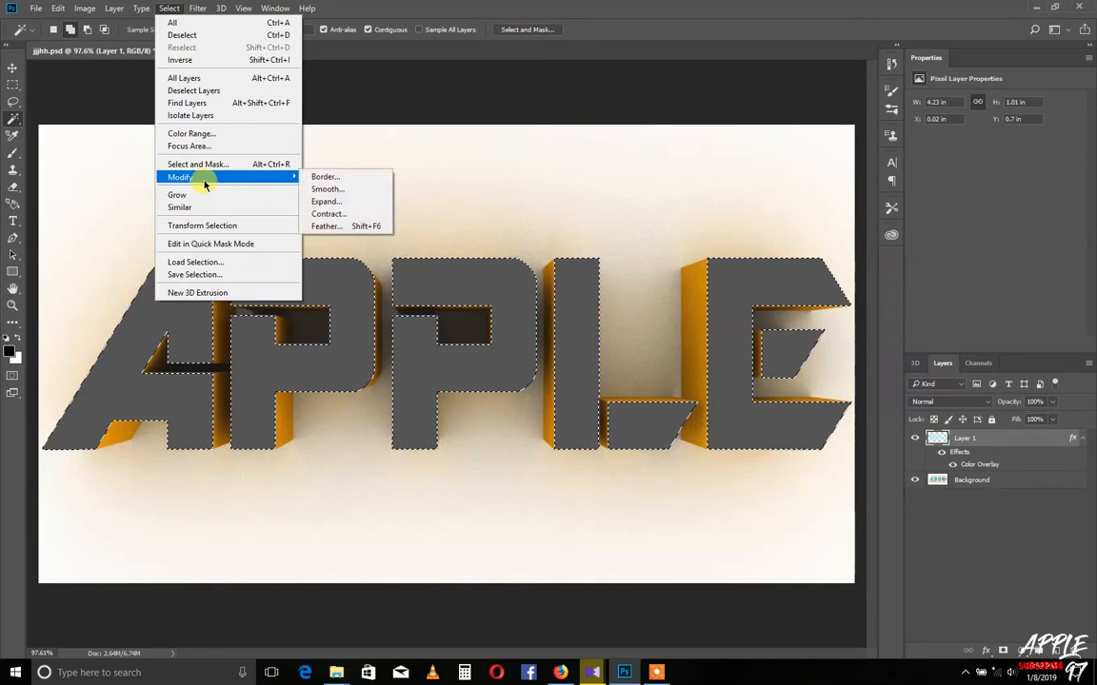
{"action": "left_click", "coordinate": [366, 219]}
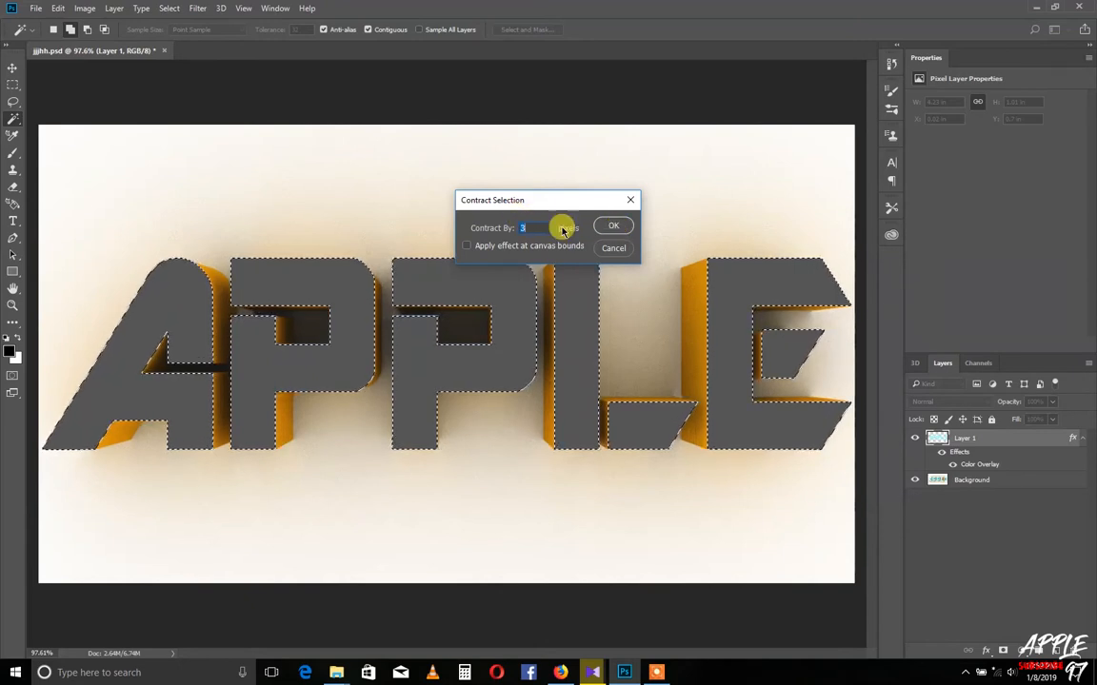
{"action": "left_click", "coordinate": [613, 226]}
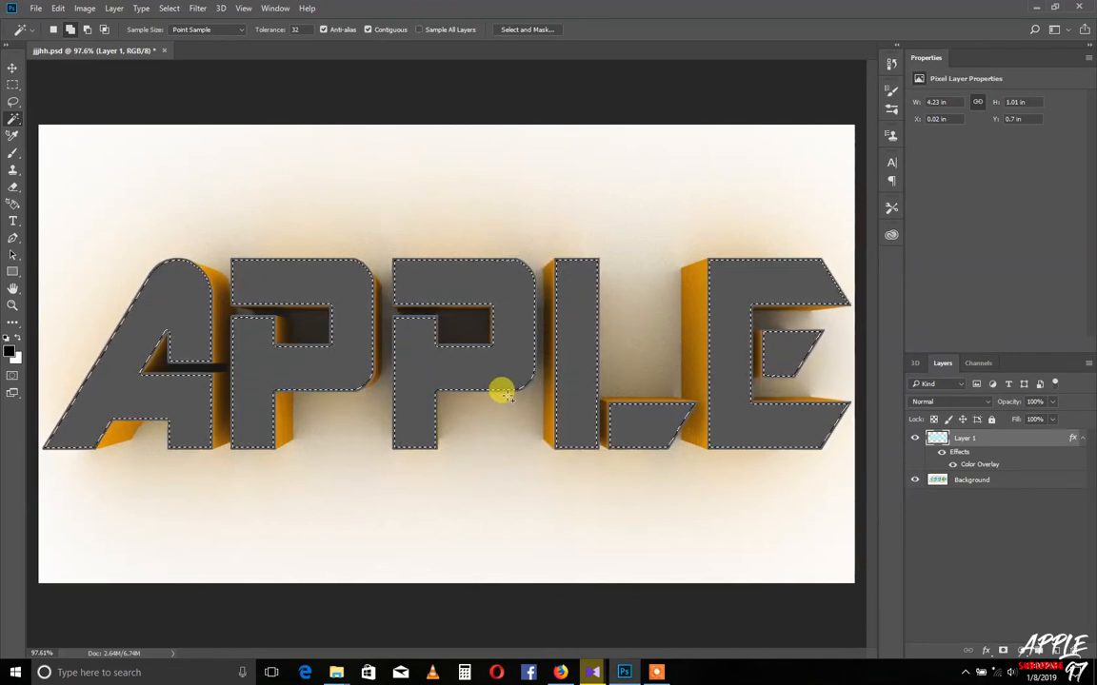
Clear the thin rim of Layer 1's letter faces outside the contracted selection by inverting it, and deselect
{"action": "left_click", "coordinate": [170, 9]}
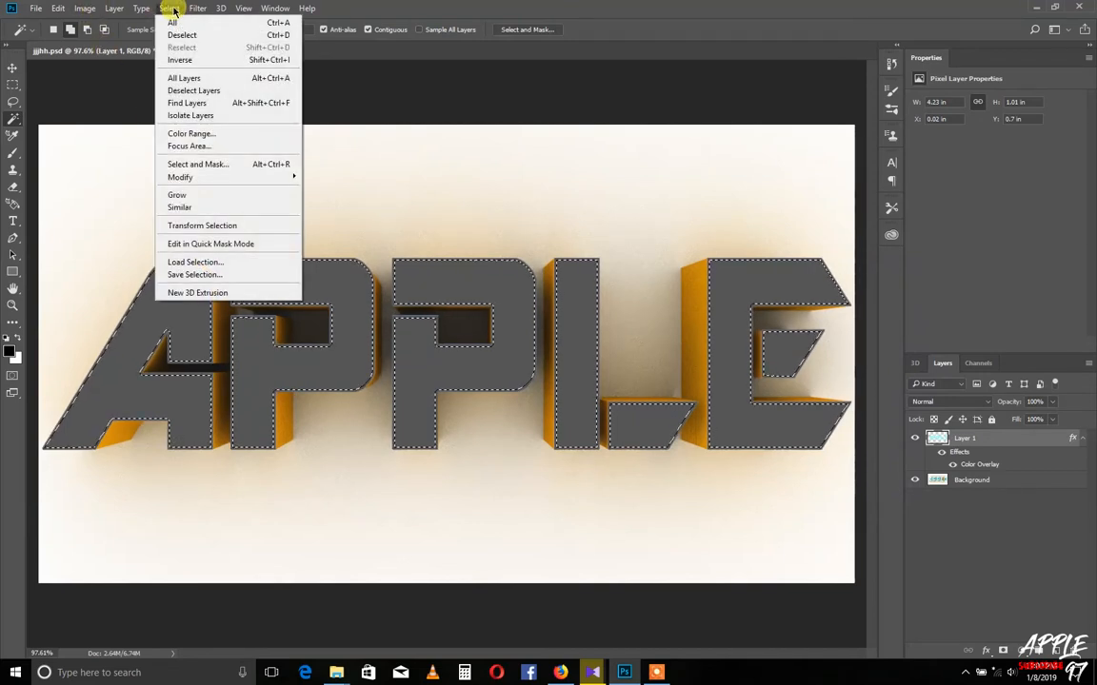
{"action": "left_click", "coordinate": [200, 62]}
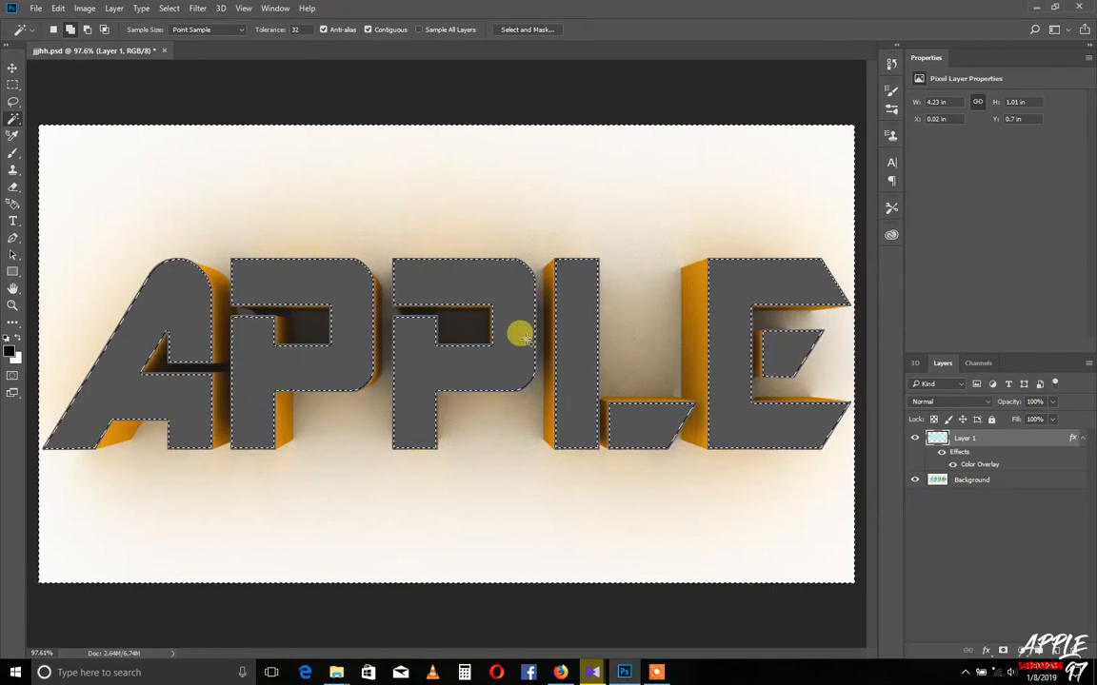
{"action": "left_click", "coordinate": [57, 10]}
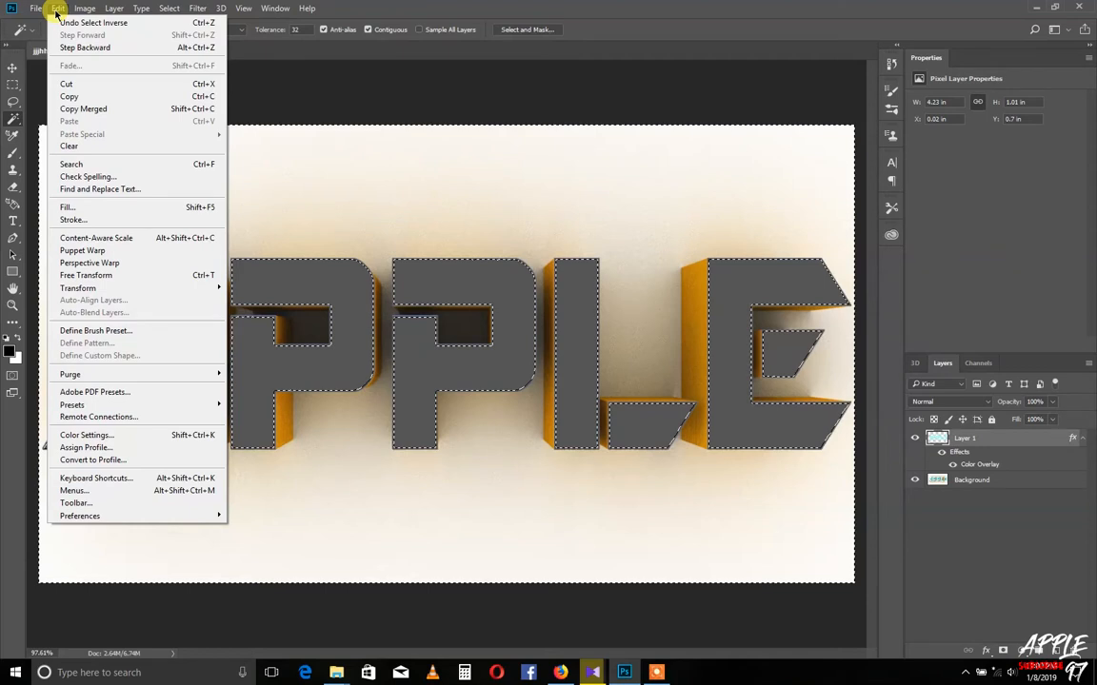
{"action": "left_click", "coordinate": [86, 147]}
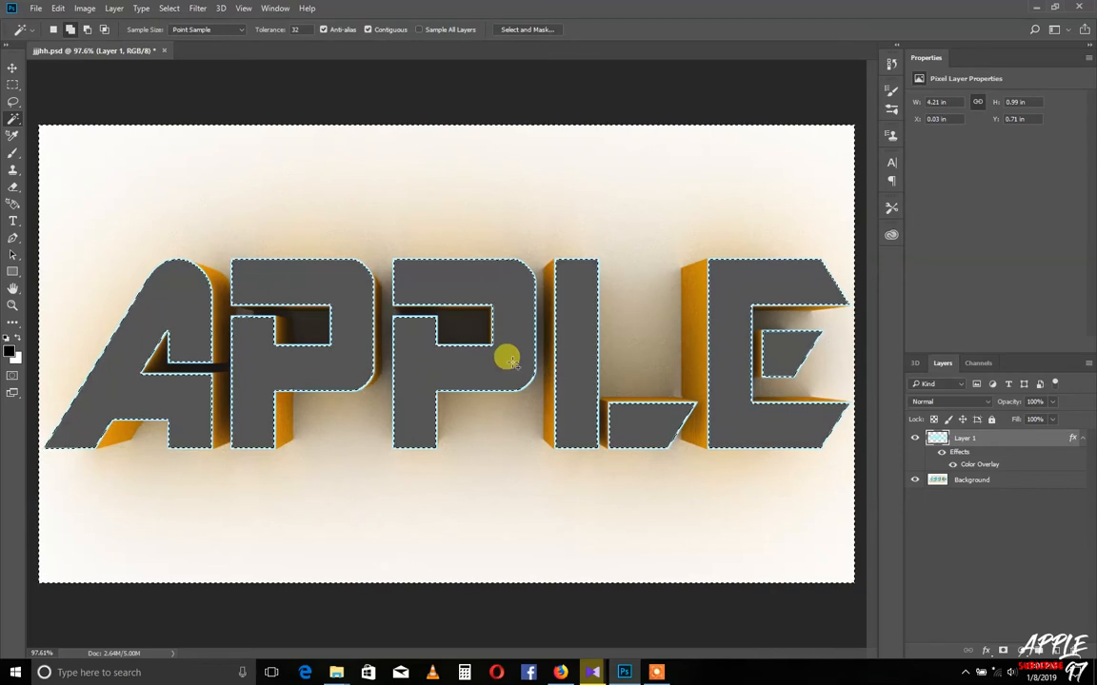
{"action": "left_click", "coordinate": [171, 10]}
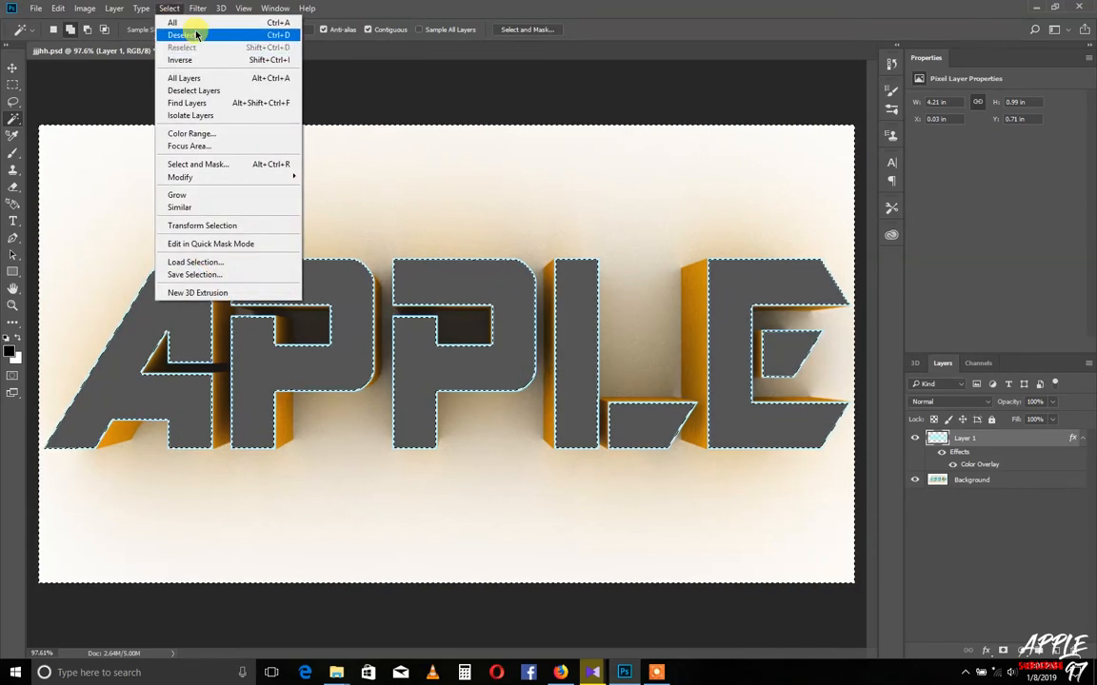
{"action": "left_click", "coordinate": [183, 35]}
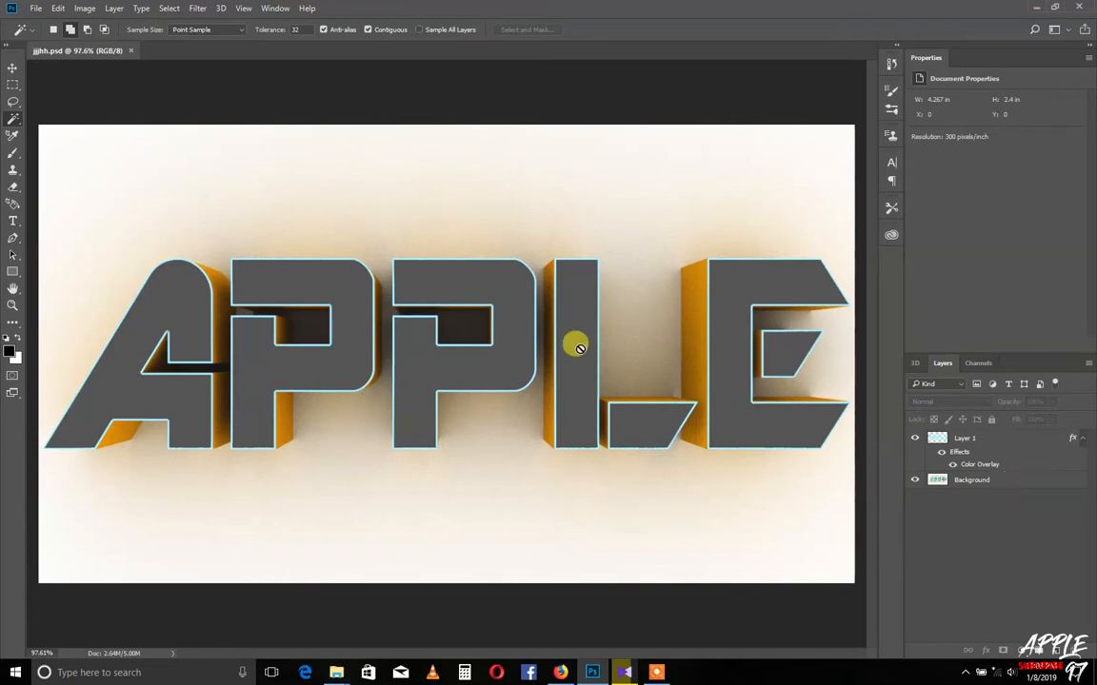
Add a Color Balance adjustment above Layer 1 with midtones at Cyan-Red +53, Magenta-Green -28 and Yellow-Blue +61
{"action": "left_click", "coordinate": [993, 440]}
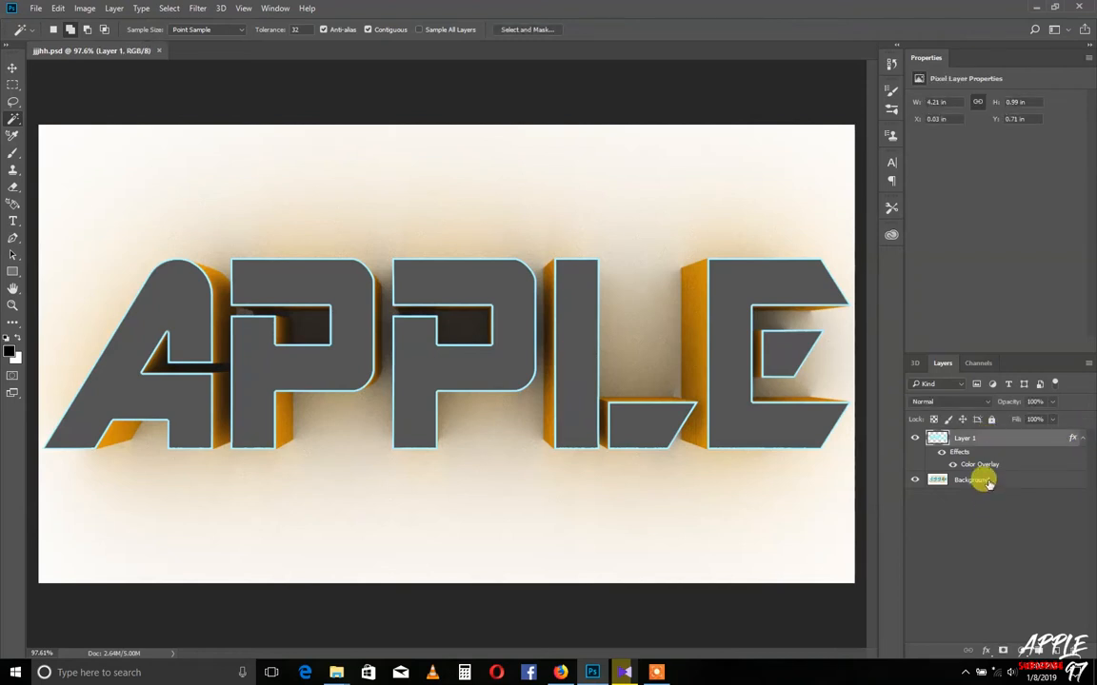
{"action": "left_click", "coordinate": [988, 480]}
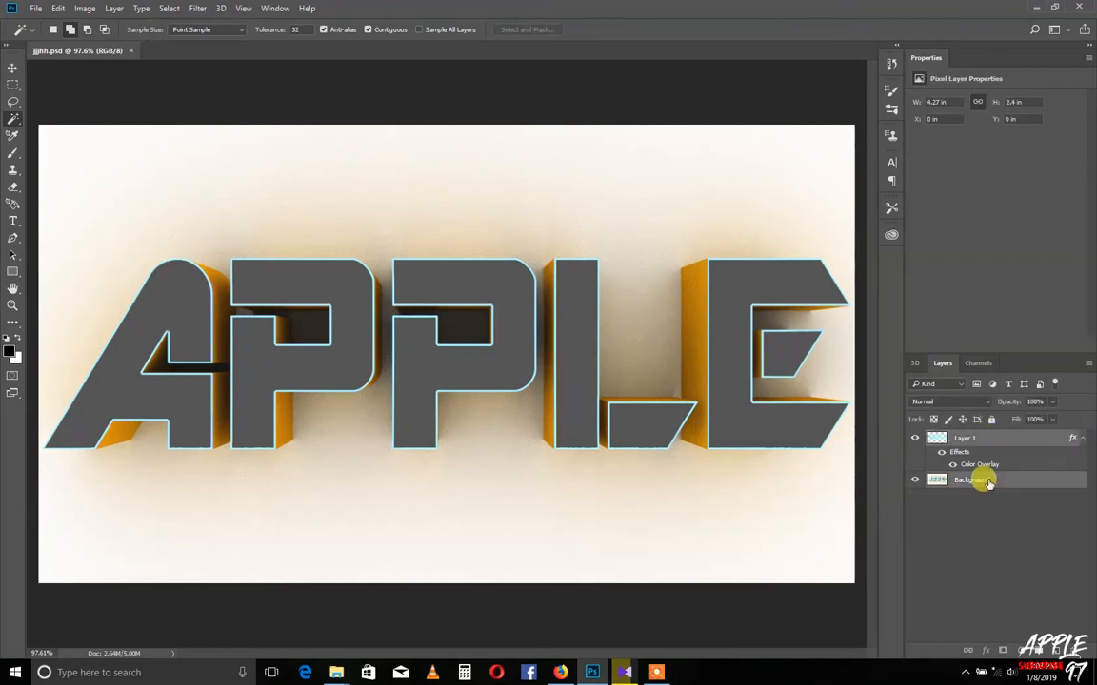
{"action": "left_click", "coordinate": [1019, 650]}
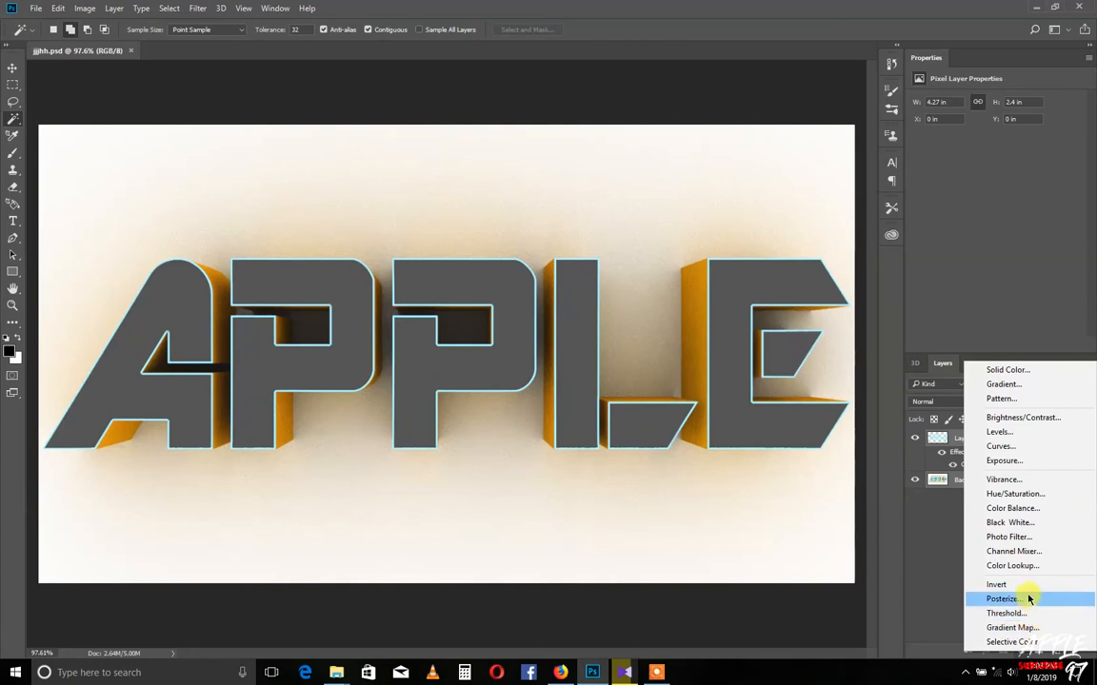
{"action": "left_click", "coordinate": [1033, 512]}
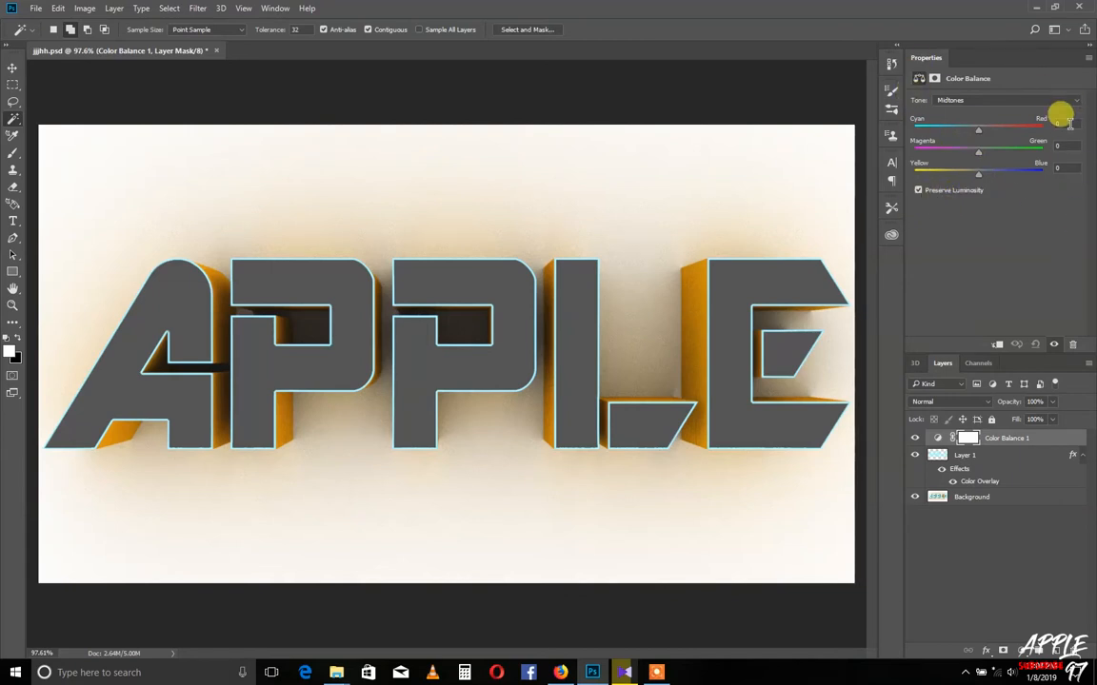
{"action": "left_click_drag", "start_coordinate": [991, 170], "coordinate": [1012, 130]}
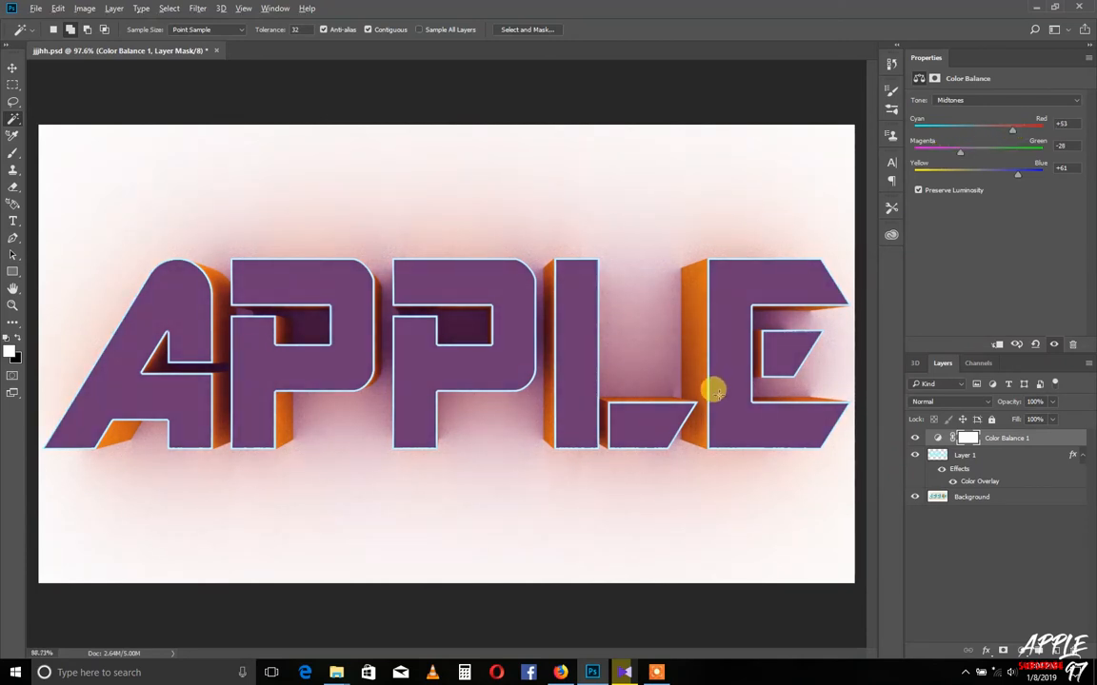
Set the Color Balance midtones to Cyan-Red +40, Magenta-Green -9 and Yellow-Blue +31
{"action": "scroll", "coordinate": [716, 392], "scroll_direction": "down", "scroll_amount": 4}
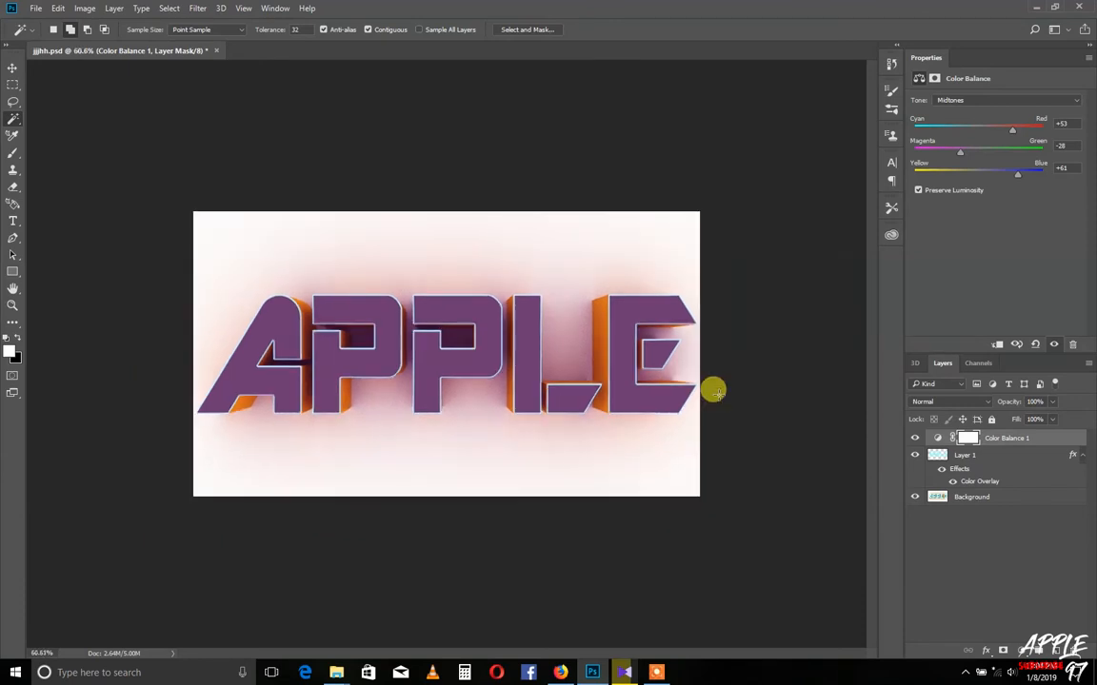
{"action": "scroll", "coordinate": [716, 392], "scroll_direction": "down", "scroll_amount": 1}
{"action": "left_click_drag", "start_coordinate": [1012, 131], "coordinate": [995, 179]}
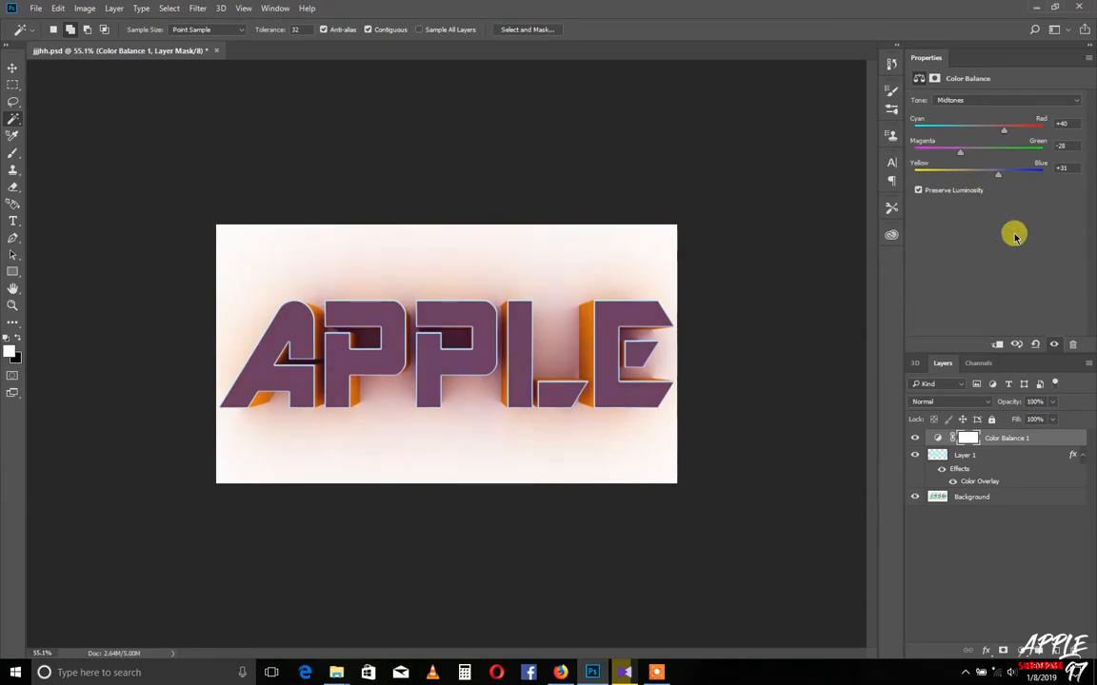
{"action": "mouse_move", "coordinate": [960, 152]}
{"action": "left_mouse_down"}
{"action": "mouse_move", "coordinate": [935, 155]}
{"action": "mouse_move", "coordinate": [1003, 162]}
{"action": "mouse_move", "coordinate": [973, 159]}
{"action": "left_mouse_up"}
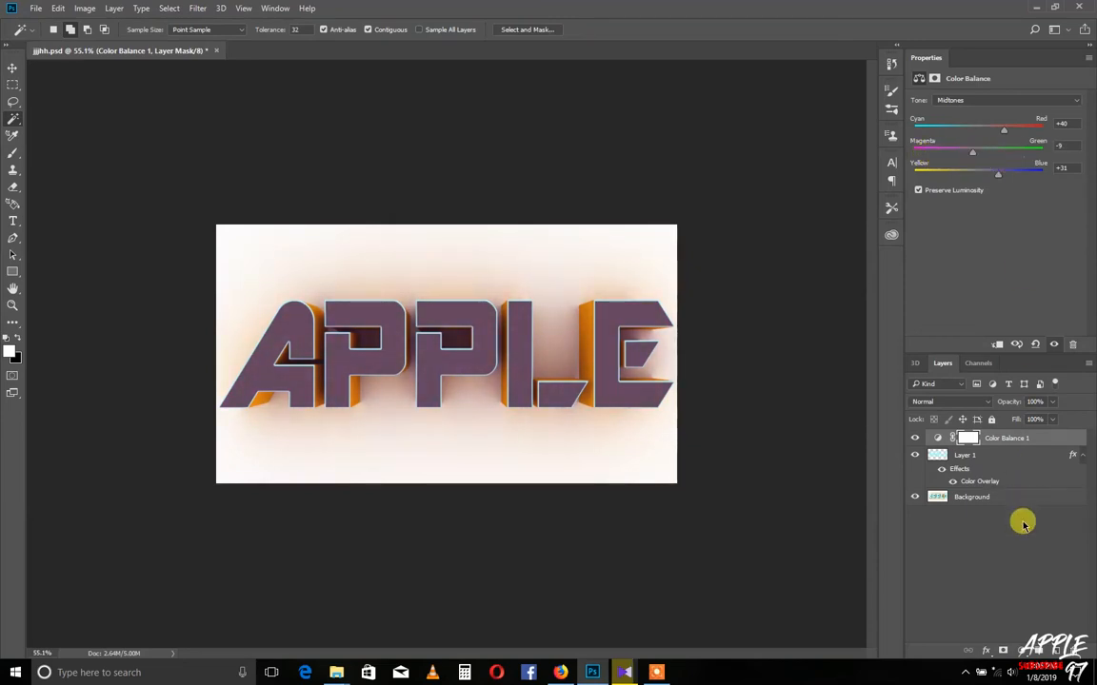
Add a Levels adjustment above Color Balance 1, keeping its output levels at 0 and 255
{"action": "left_click", "coordinate": [1020, 650]}
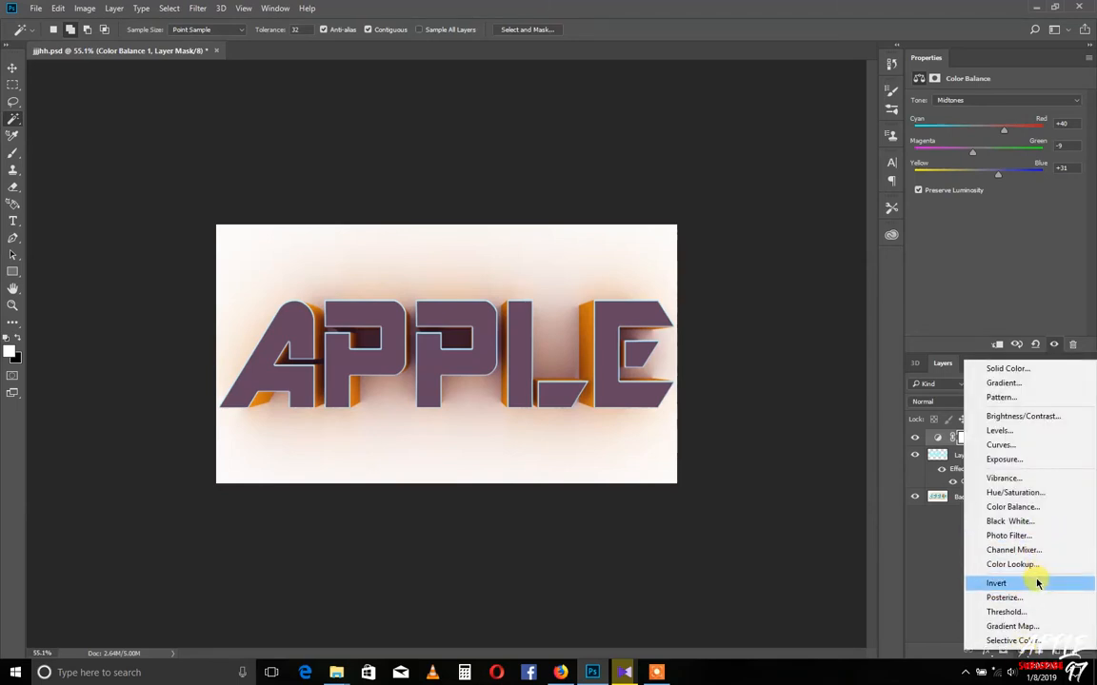
{"action": "left_click", "coordinate": [1038, 431]}
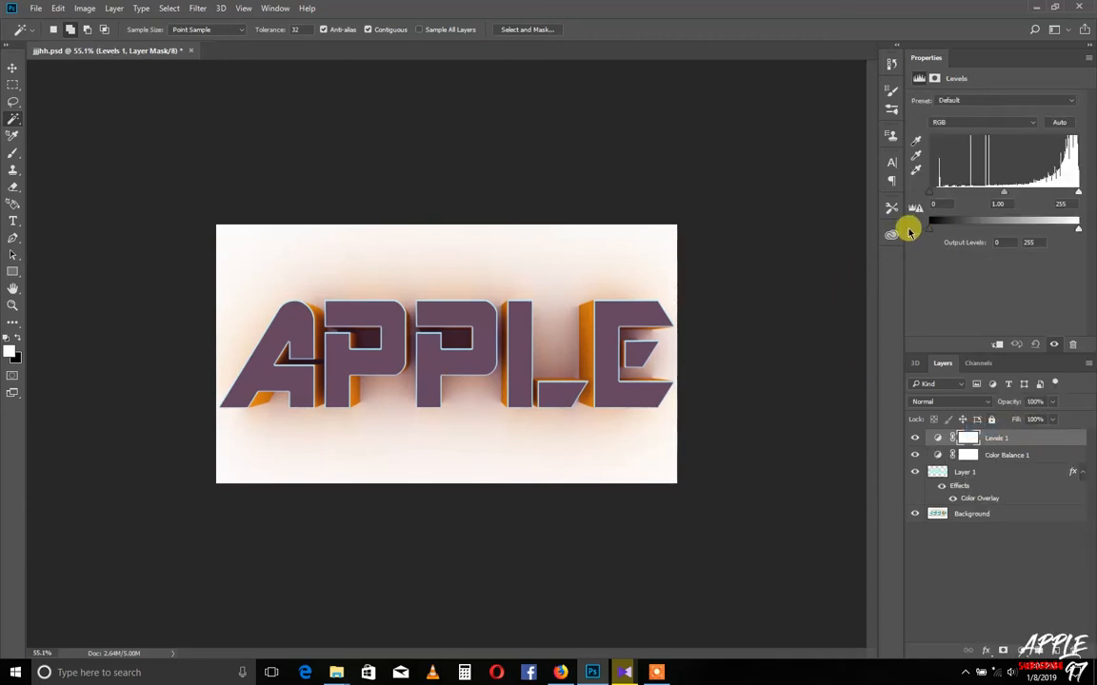
{"action": "mouse_move", "coordinate": [929, 230]}
{"action": "left_mouse_down"}
{"action": "mouse_move", "coordinate": [979, 233]}
{"action": "mouse_move", "coordinate": [910, 233]}
{"action": "left_mouse_up"}
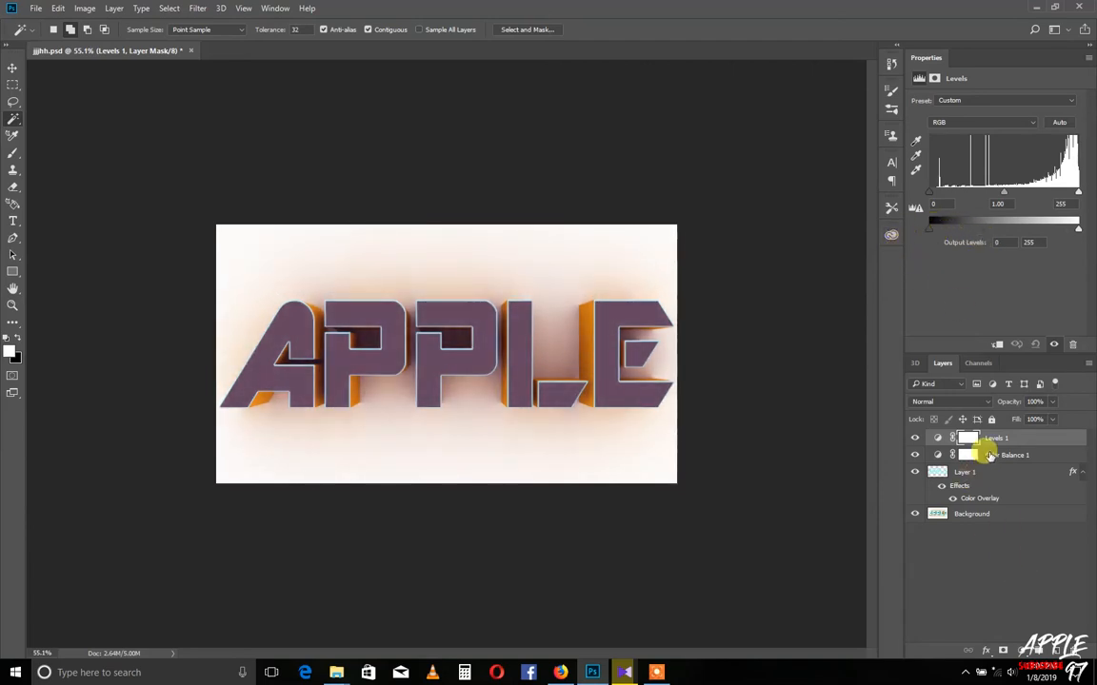
Set the midtones of Color Balance 1 to Cyan-Red +100, Magenta-Green -32 and Yellow-Blue +100
{"action": "left_click", "coordinate": [980, 455]}
{"action": "left_click_drag", "start_coordinate": [999, 174], "coordinate": [1060, 177]}
{"action": "left_click_drag", "start_coordinate": [1007, 132], "coordinate": [1057, 138]}
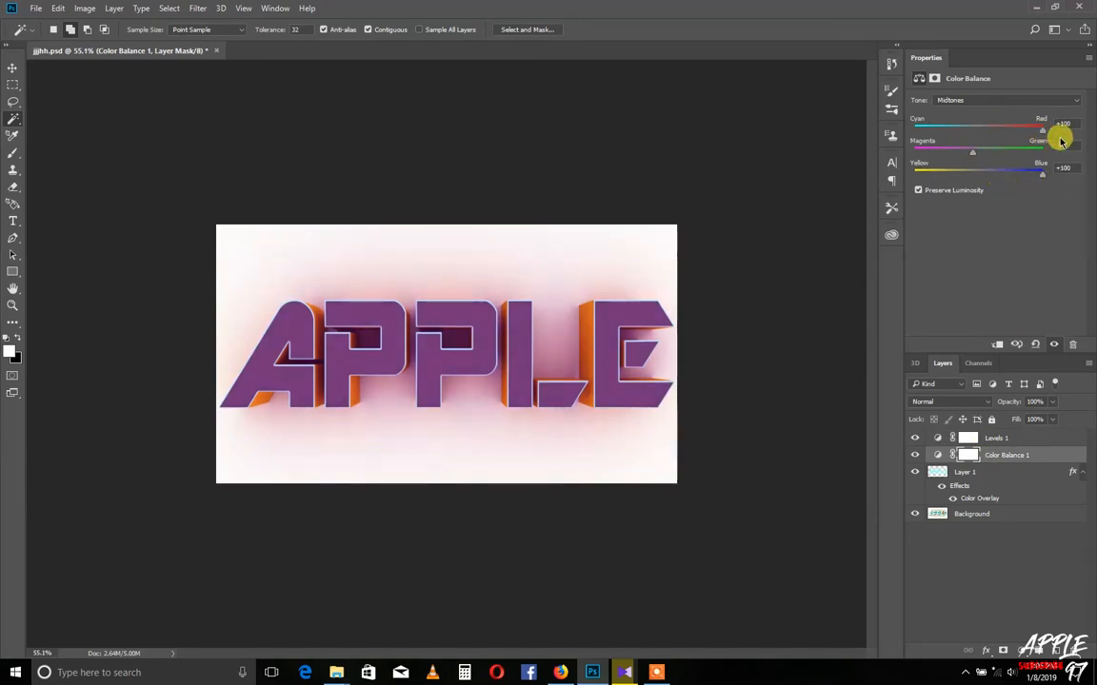
{"action": "left_click_drag", "start_coordinate": [975, 154], "coordinate": [963, 154]}
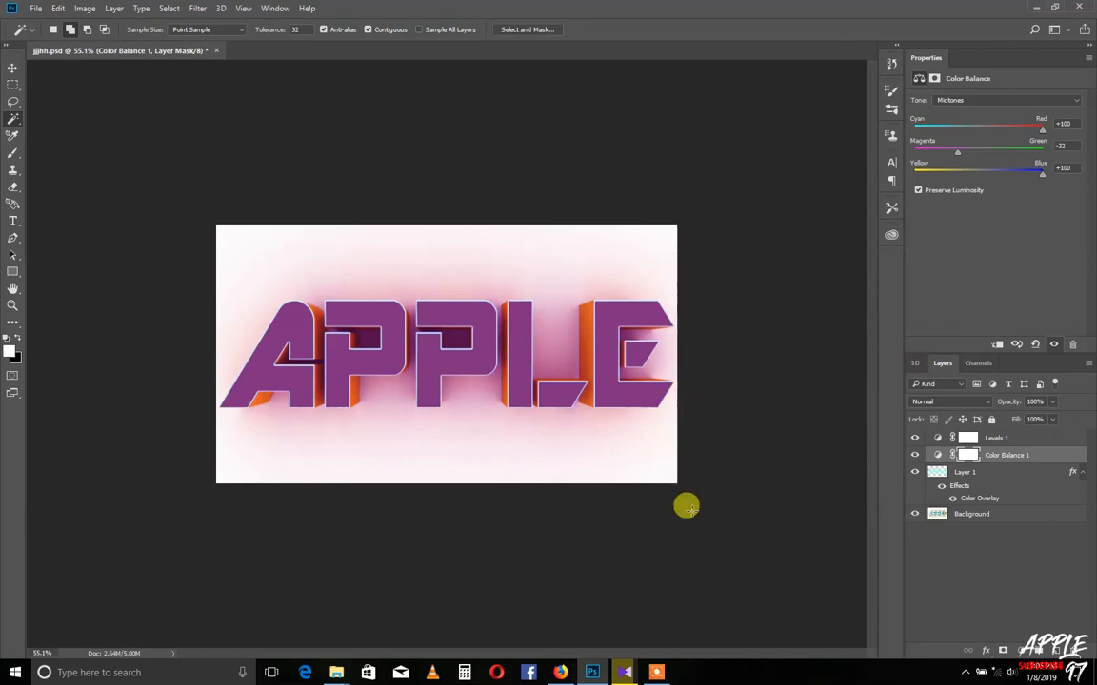
Hide the Levels and Color Balance adjustments and select Layer 1 together with the Background
{"action": "left_click", "coordinate": [971, 514]}
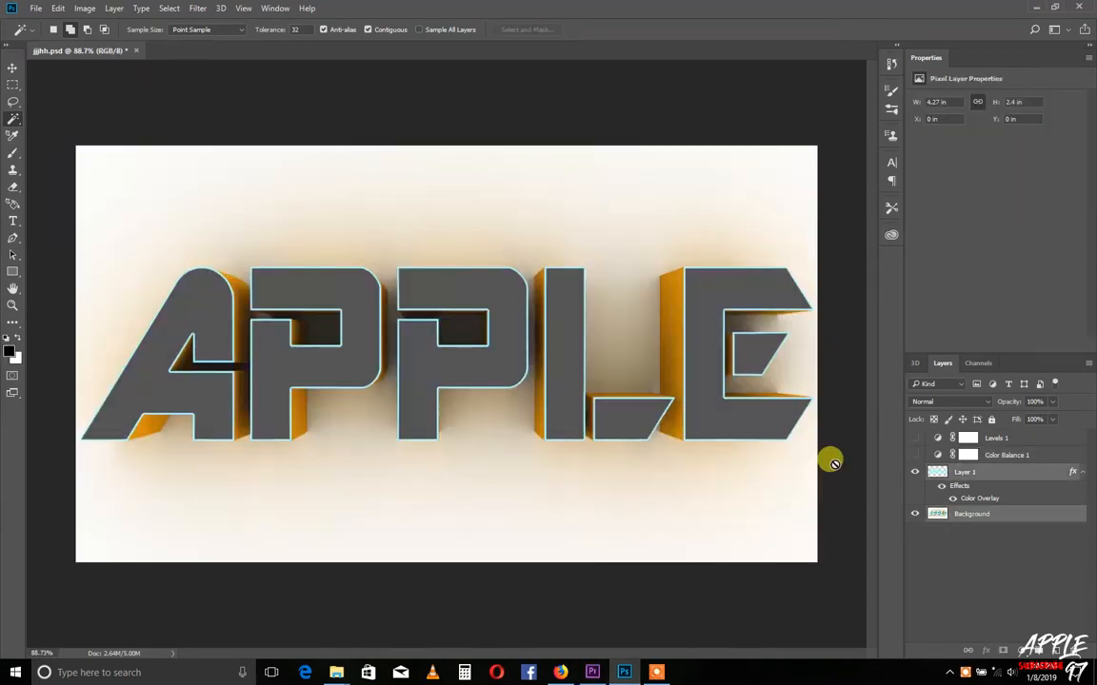